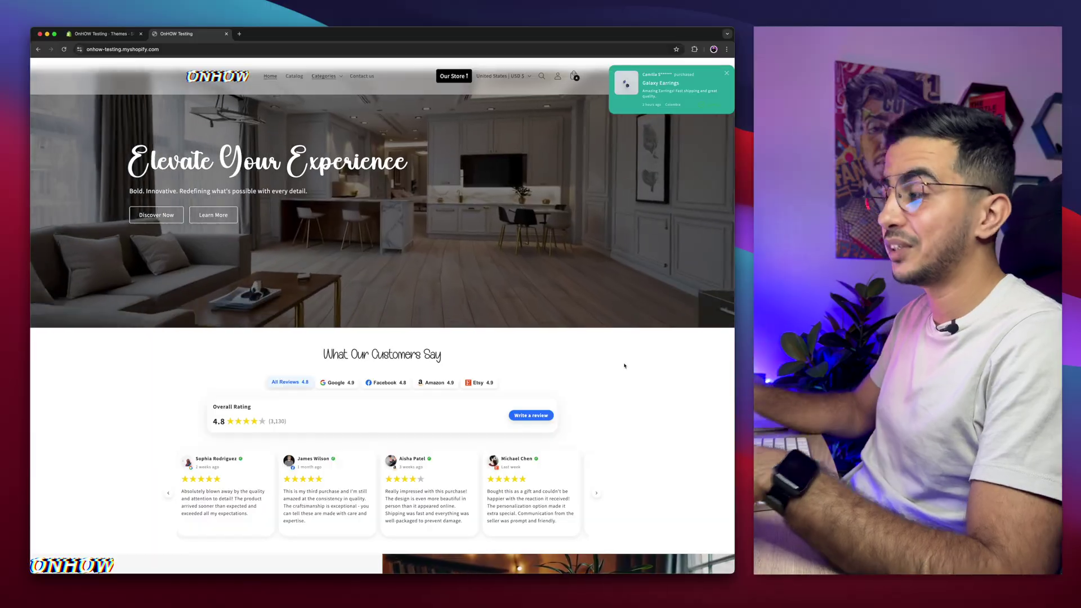
- Examine the storefront's customer reviews section, viewing the Google, Facebook, Amazon and Etsy reviews in turn
scroll(624, 366, "down", 3)
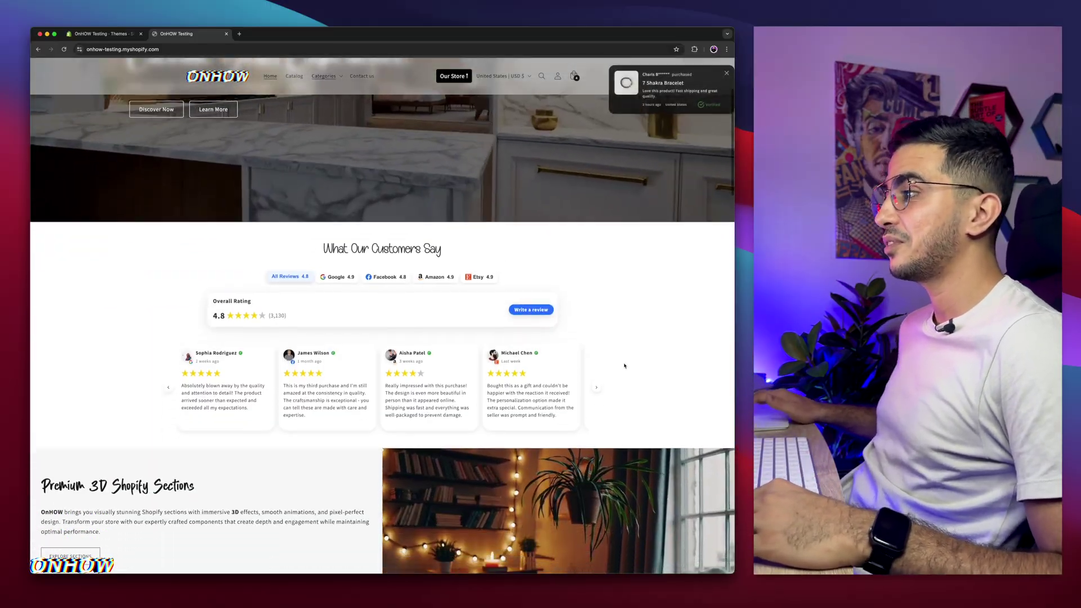
scroll(623, 365, "up", 3)
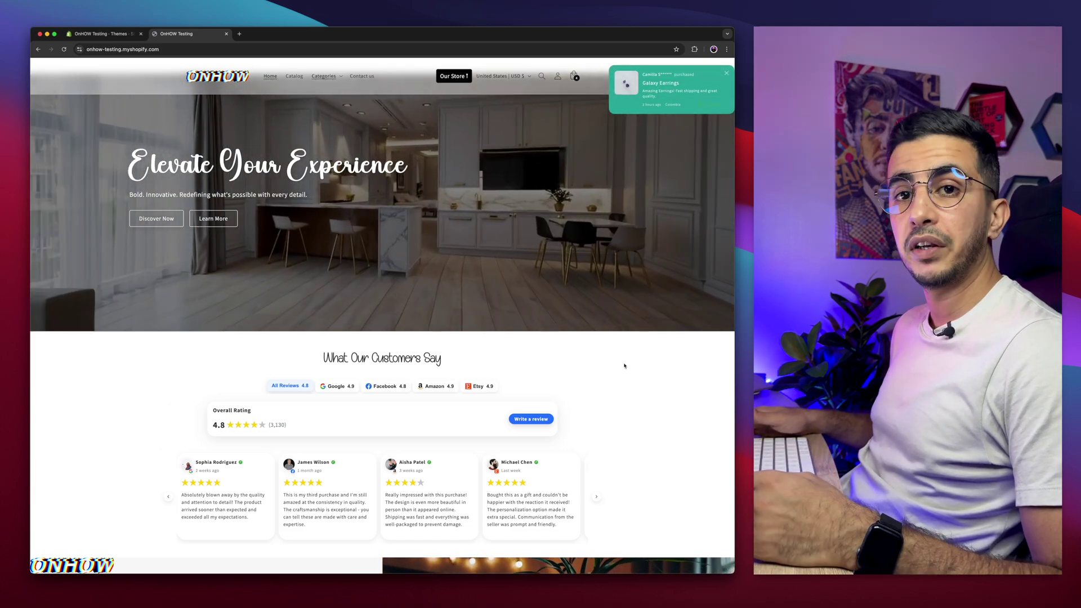
scroll(391, 322, "down", 3)
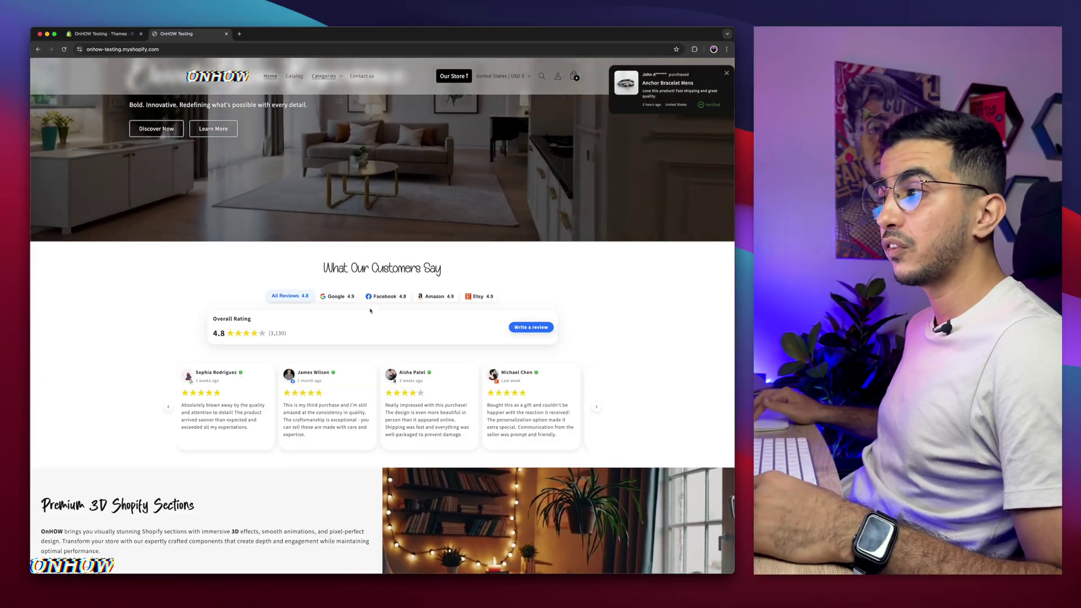
left_click(337, 296)
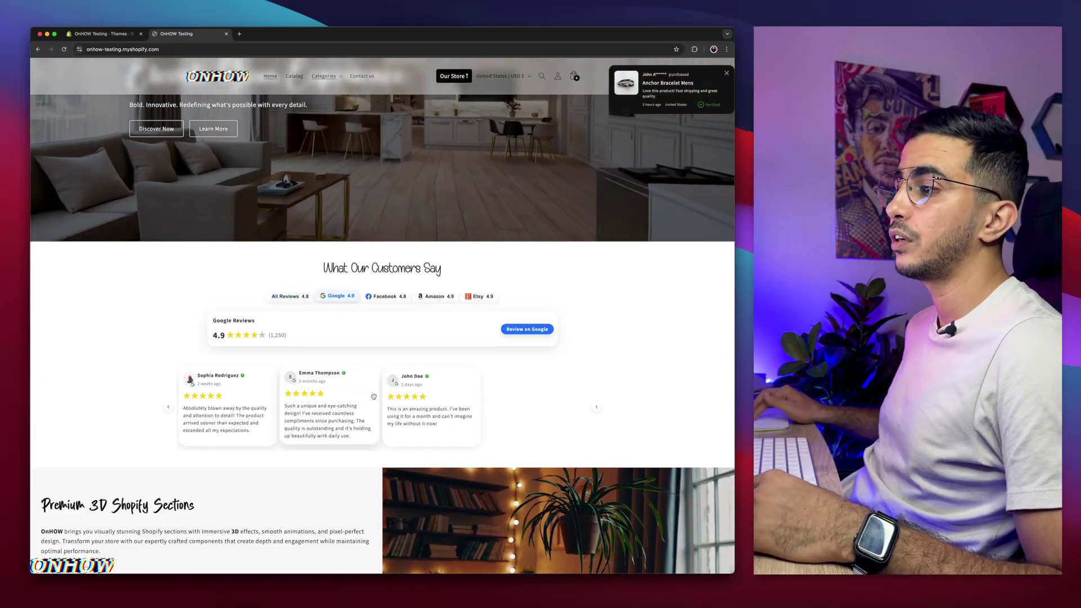
left_click(379, 297)
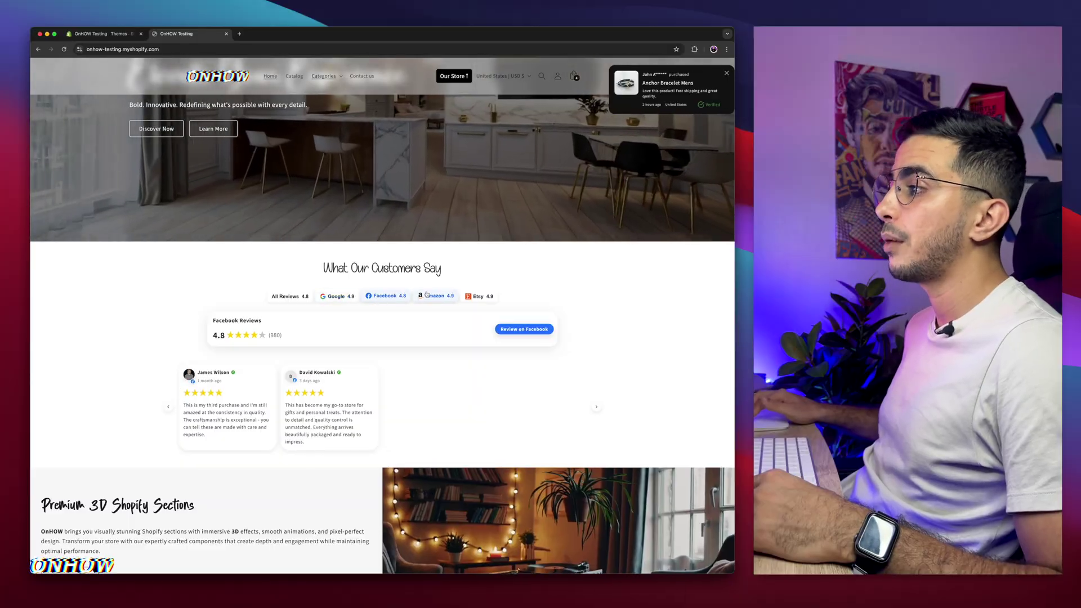
left_click(427, 295)
left_click(480, 296)
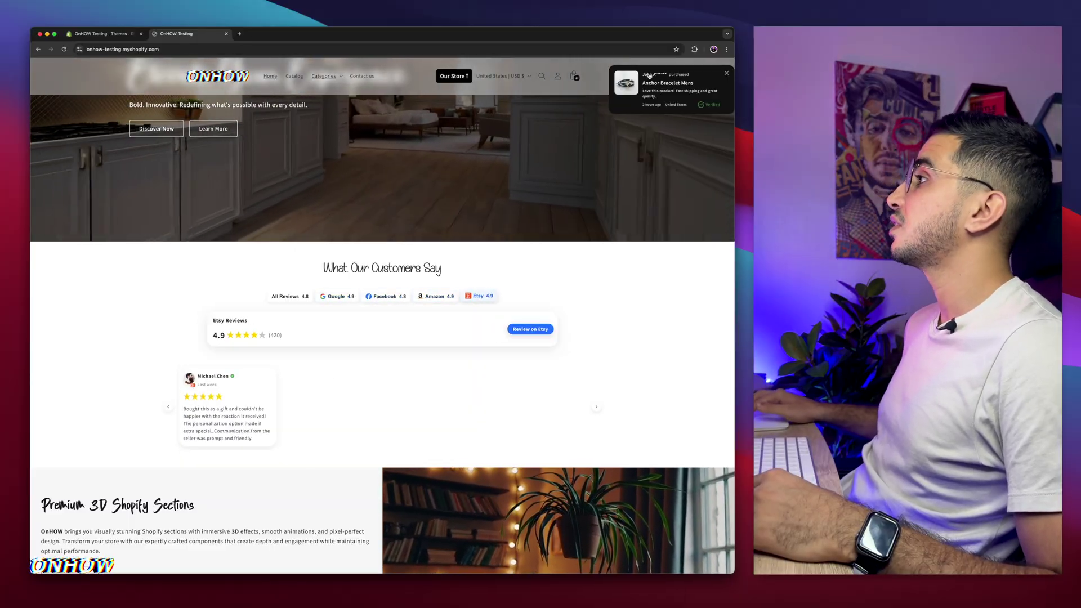
scroll(648, 75, "up", 5)
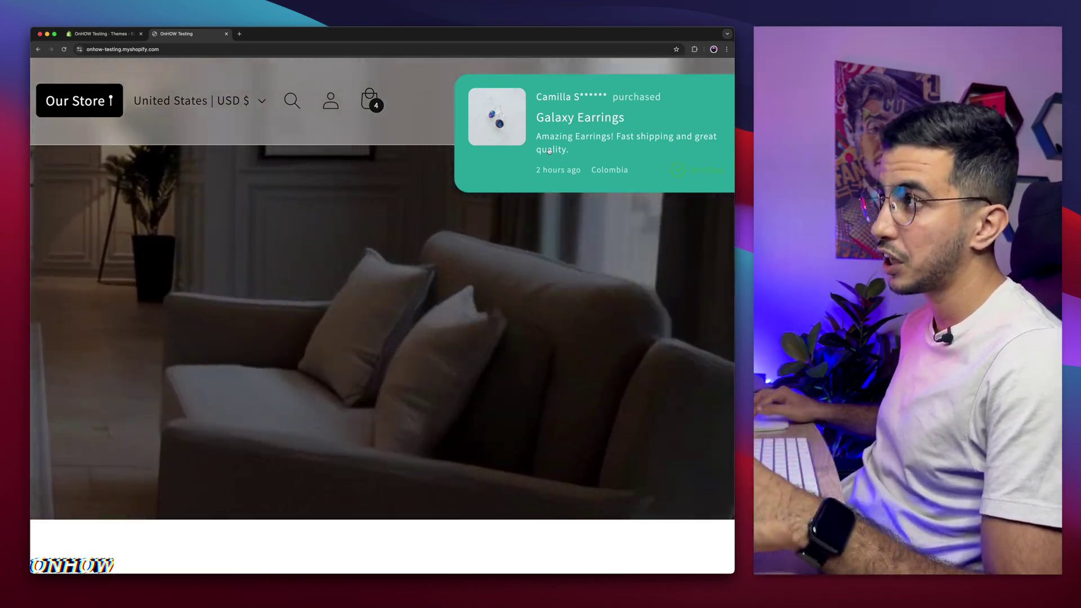
- Examine the split text-and-video section on the storefront, including its "Premium 3D Shopify Sections" heading
key("super+0")
scroll(377, 308, "down", 6)
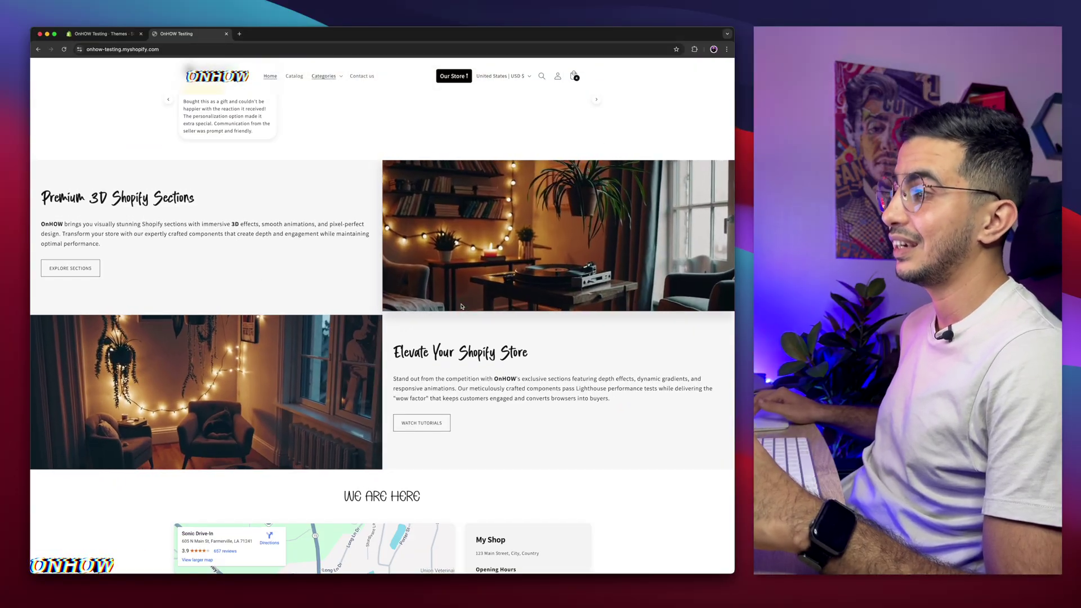
scroll(302, 394, "down", 5)
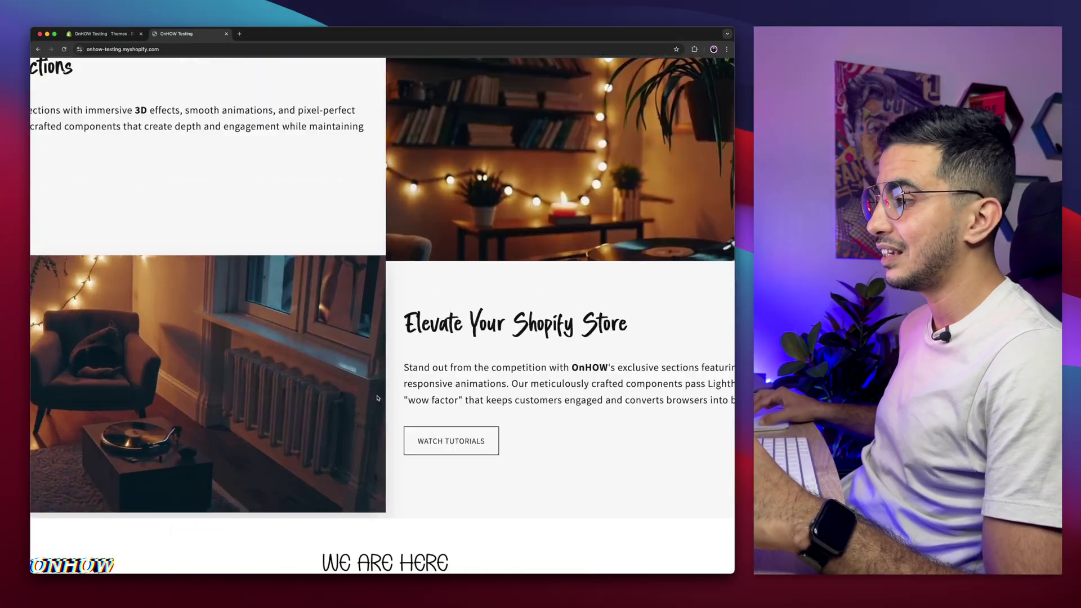
scroll(312, 283, "up", 5)
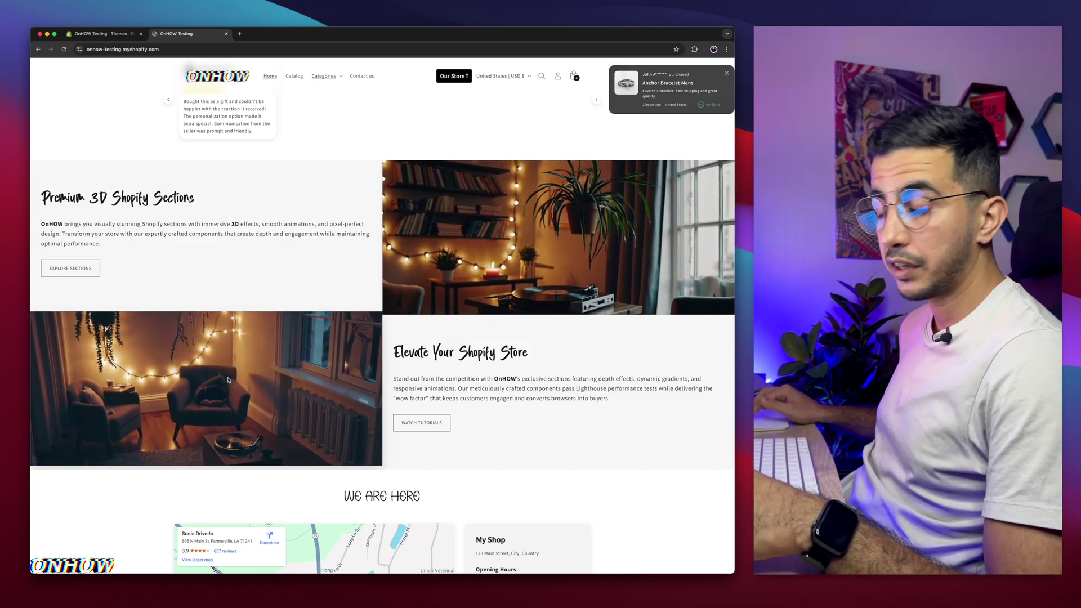
left_click_drag(113, 197, 198, 198)
scroll(204, 198, "up", 5)
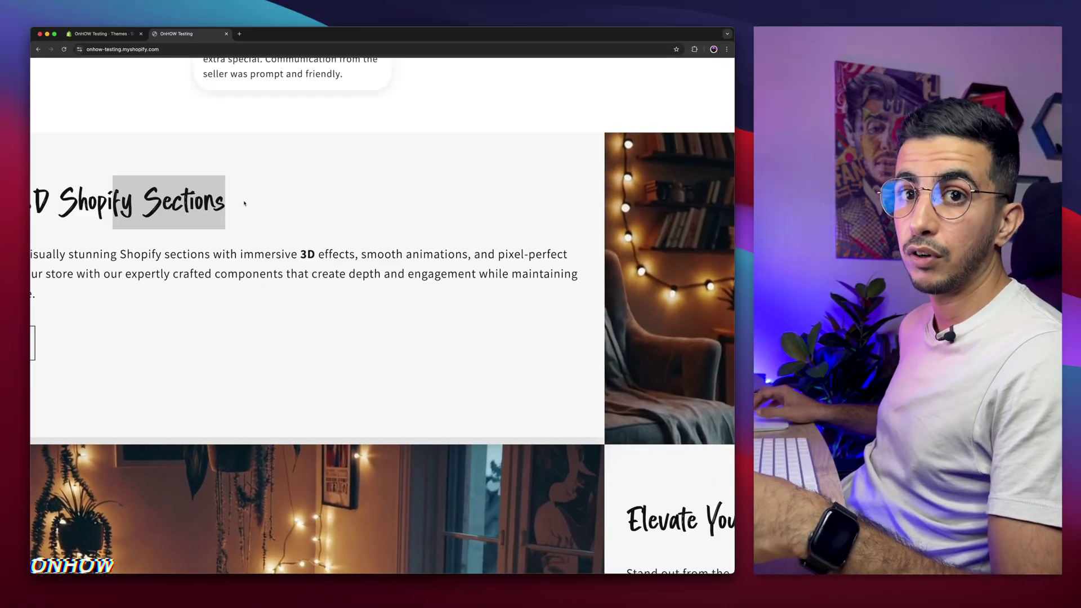
key("super+minus")
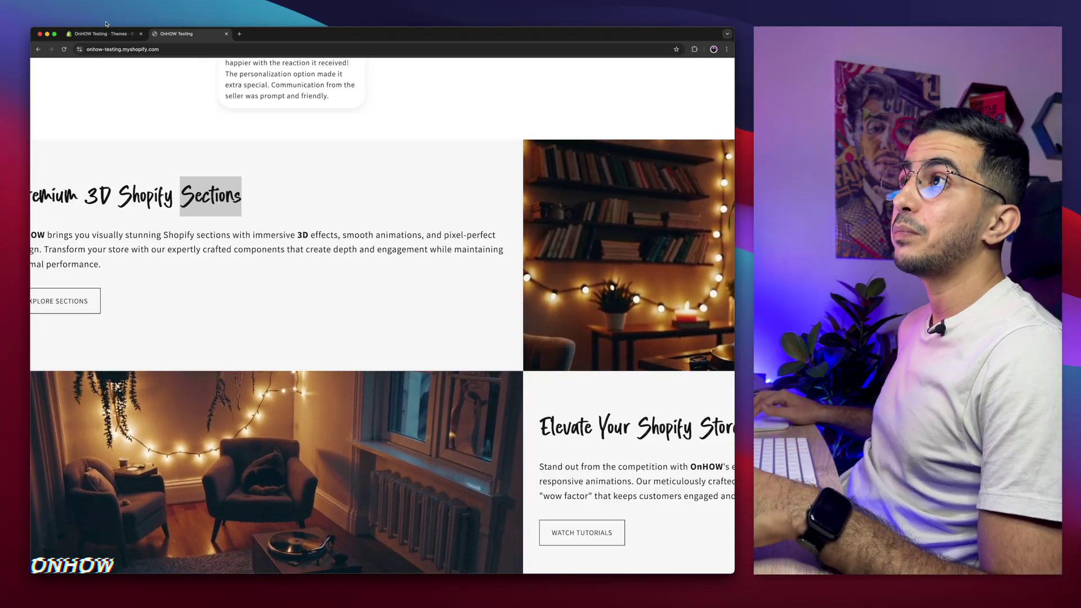
- Switch to the Shopify admin and open the current Dawn theme's code for editing
key("ctrl+shift+Tab")
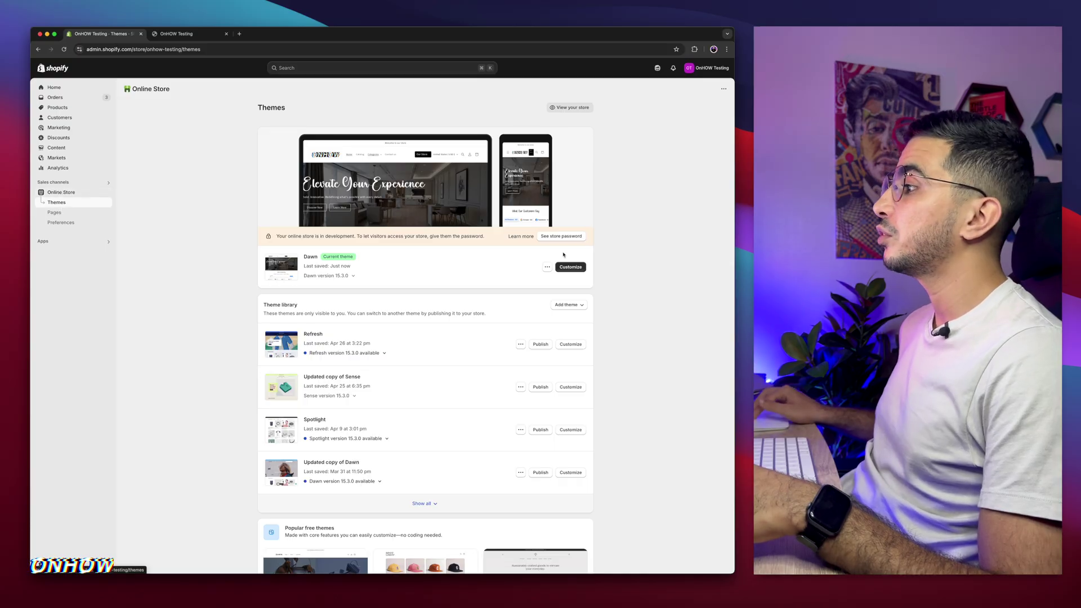
left_click(547, 267)
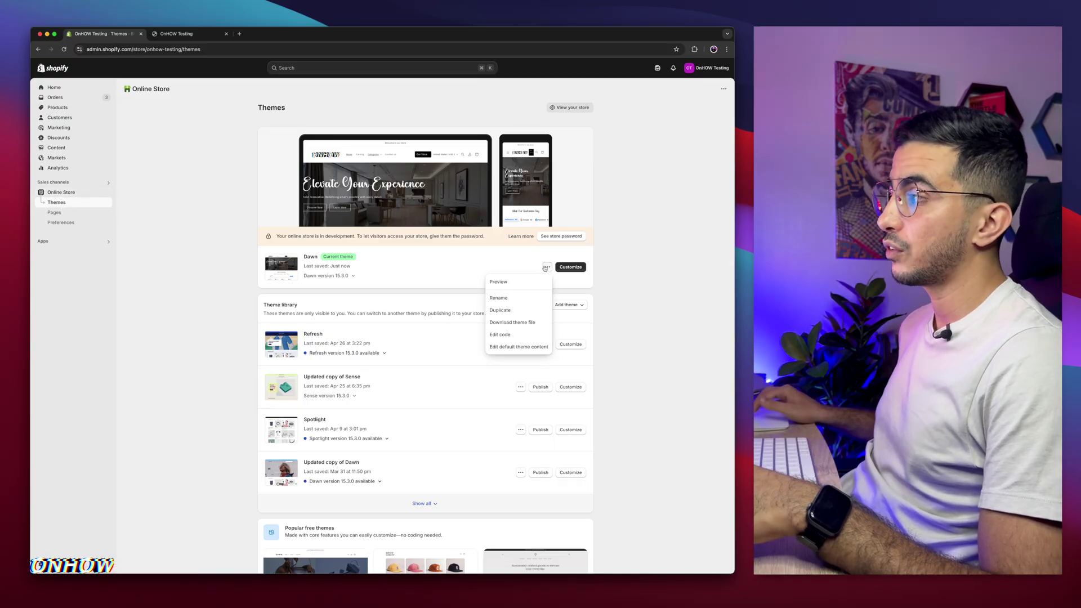
left_click(501, 334)
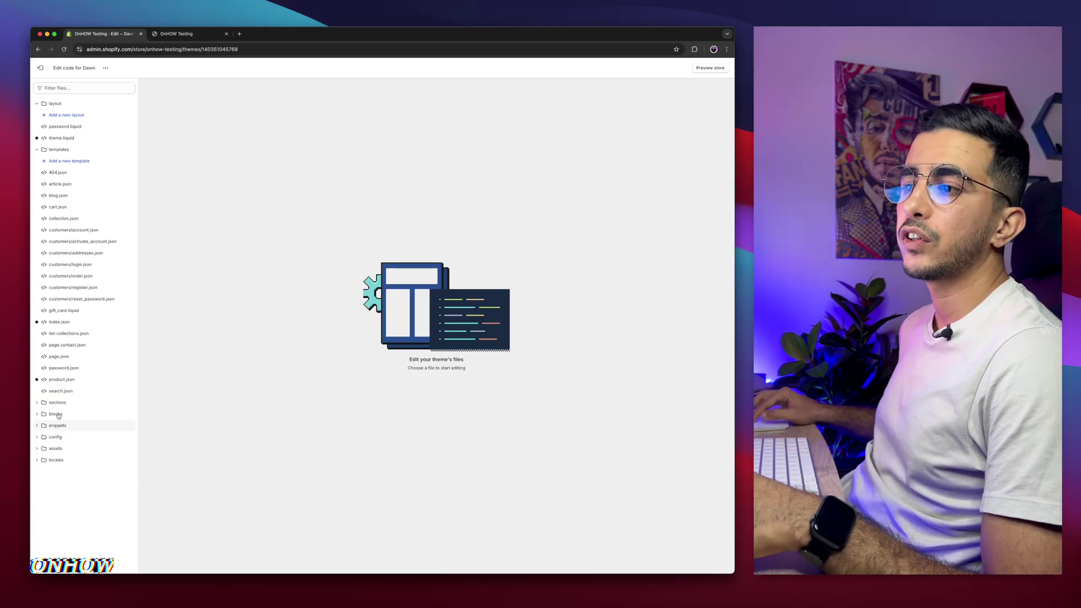
- Add a new liquid section file named text-video-split to the theme's sections folder
scroll(41, 408, "up", 5)
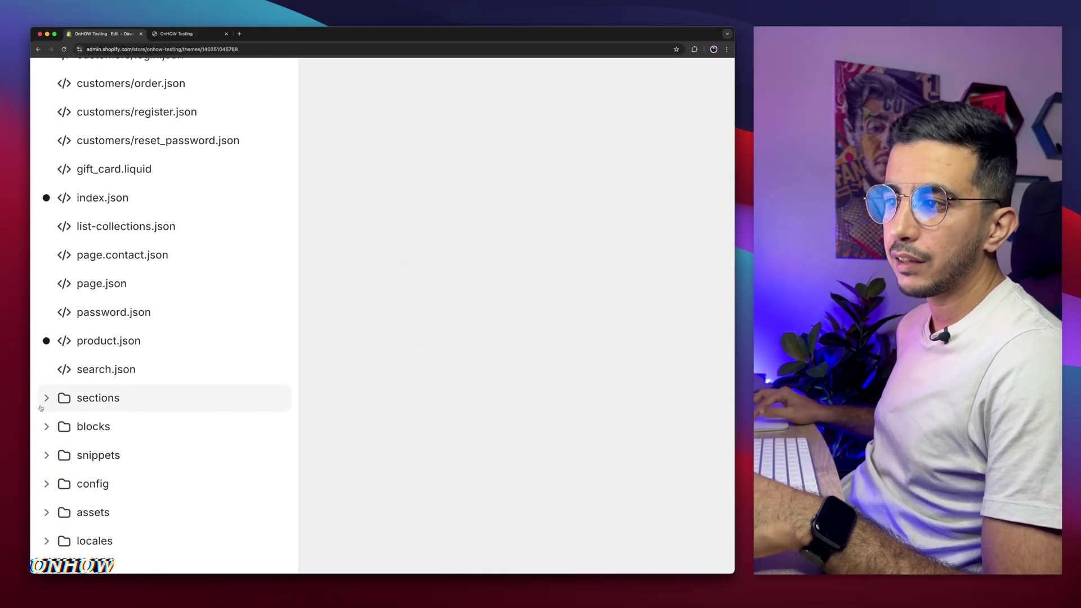
left_click(100, 400)
left_click(111, 430)
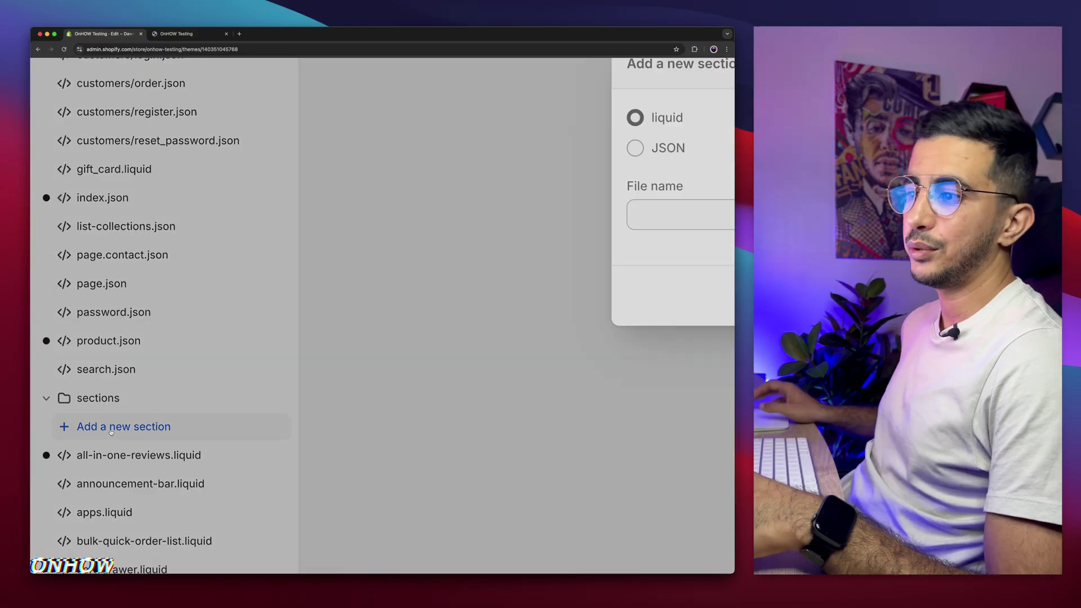
scroll(111, 431, "down", 5)
left_click(315, 325)
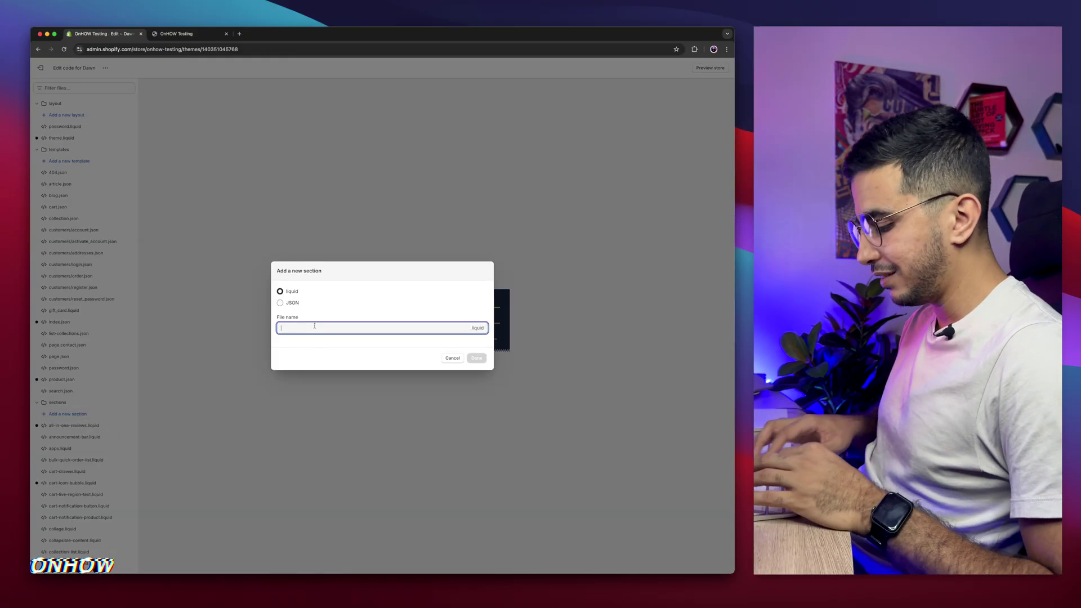
type("text-")
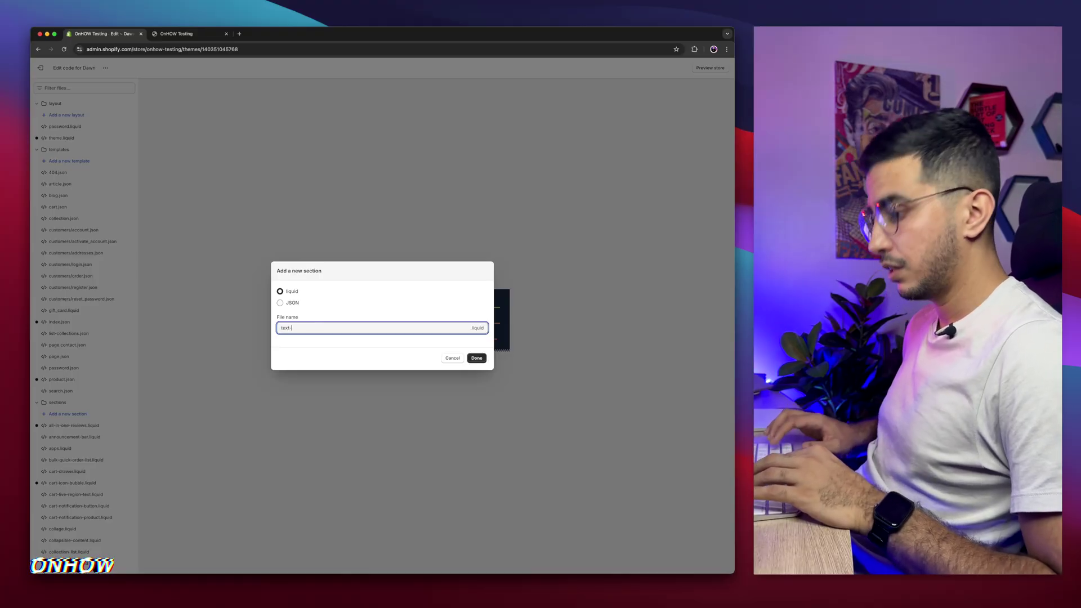
type("video-")
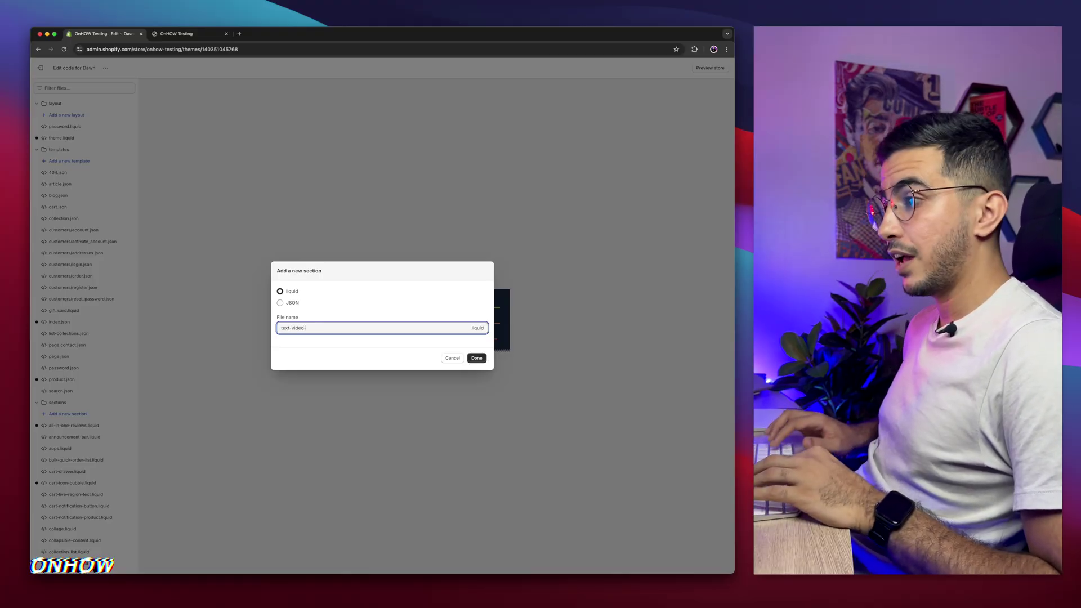
type("split")
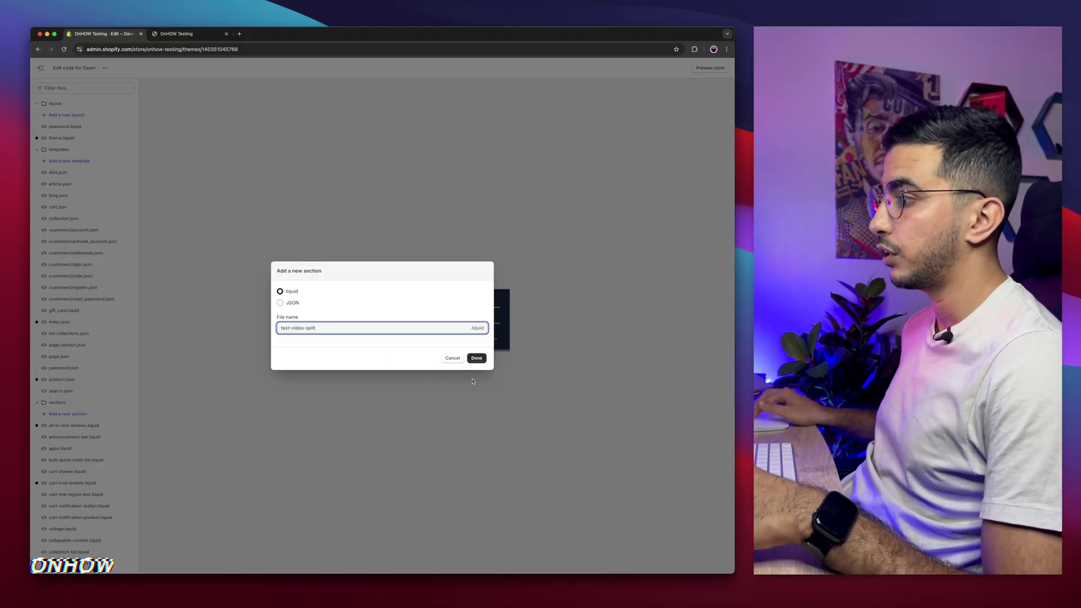
left_click(477, 359)
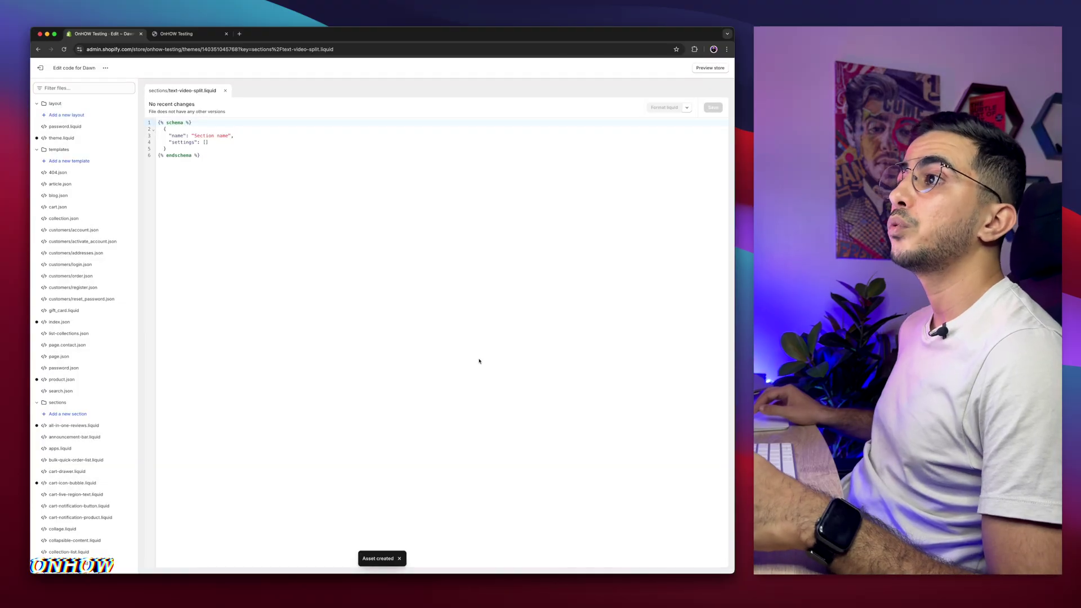
- Replace the default schema code in text-video-split.liquid with the copied TextVidSplit - OnHOW section code and save the file
left_click(247, 184)
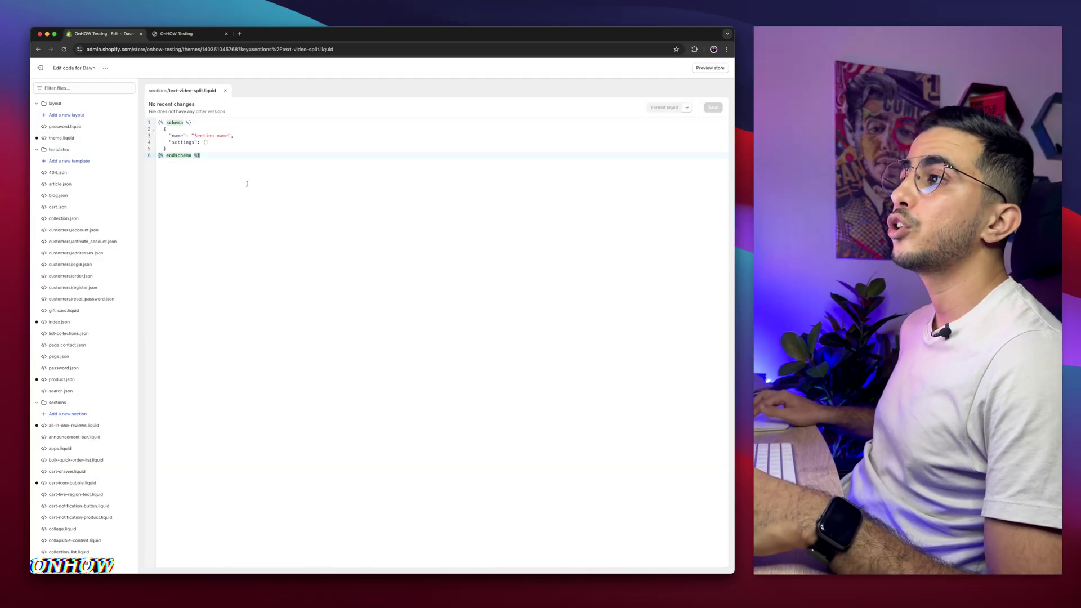
left_click_drag(237, 171, 147, 119)
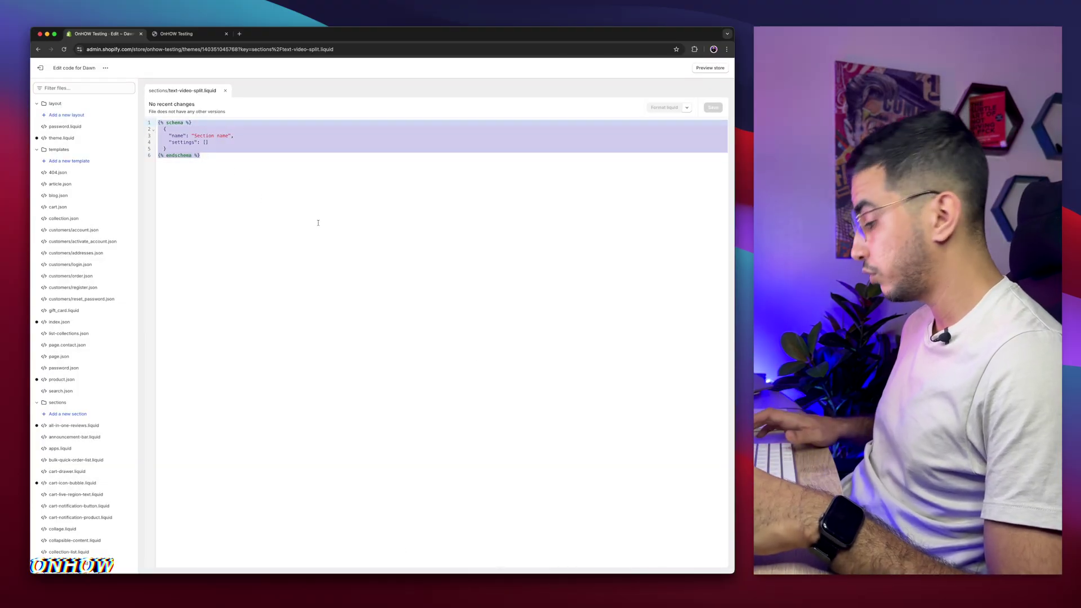
key("BackSpace")
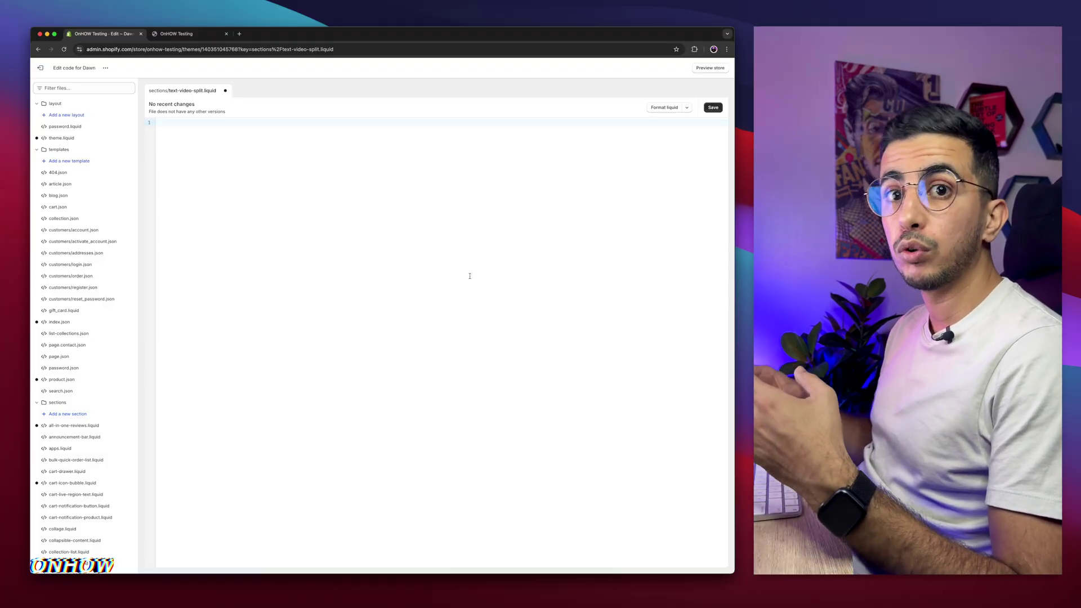
key("super+v")
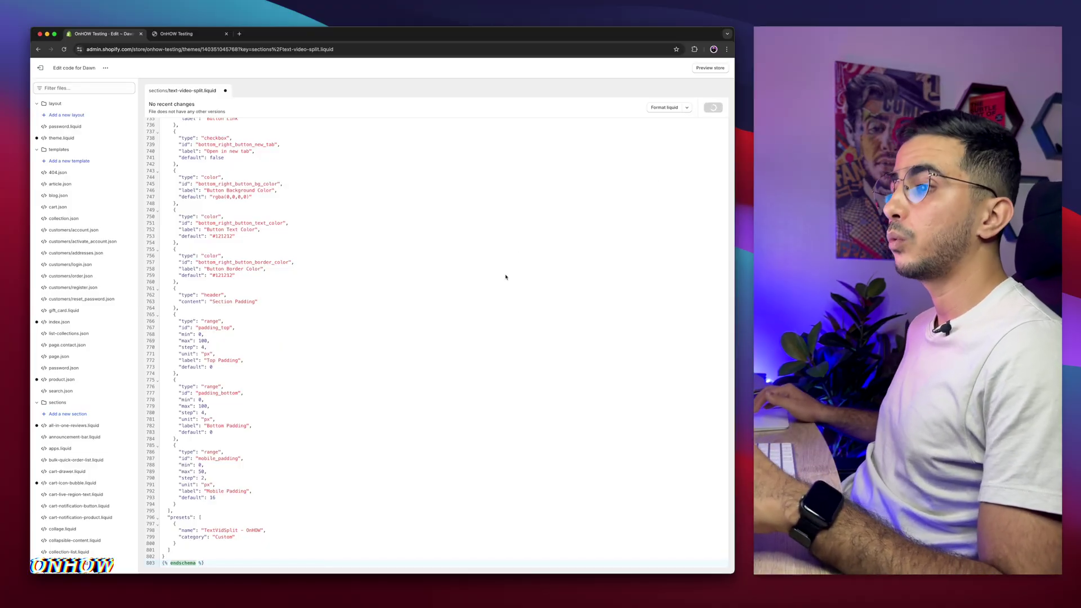
- Leave the code editor and open the Dawn theme for customization
left_click(47, 67)
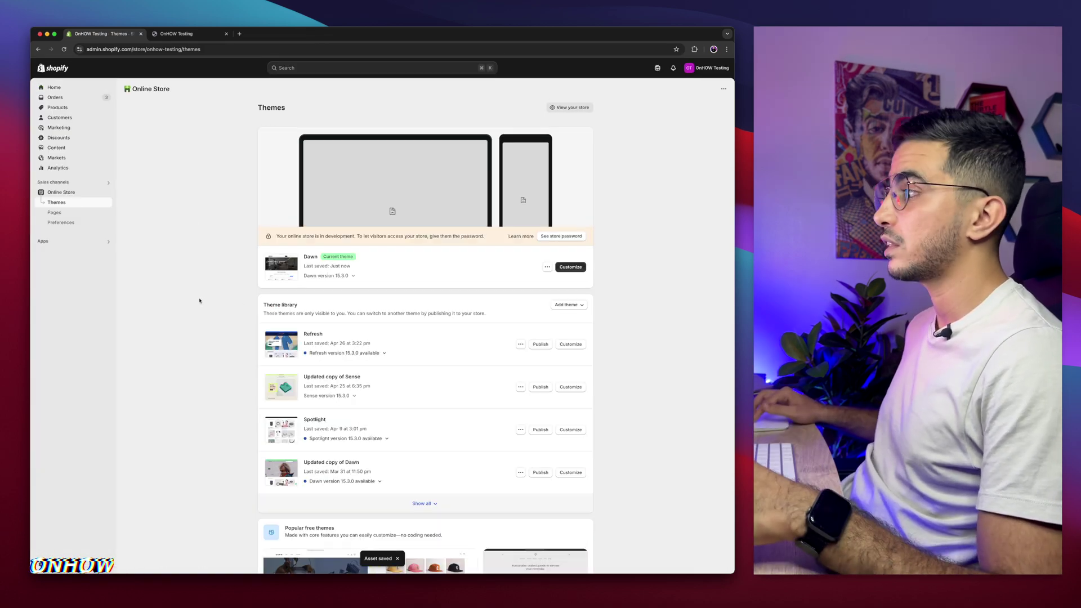
left_click(570, 267)
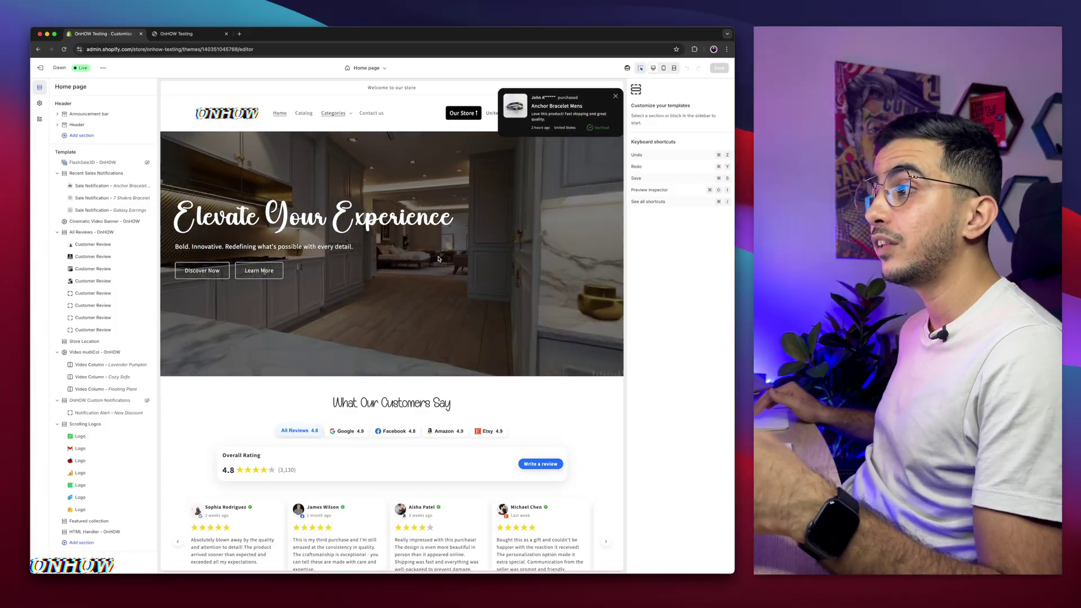
- Find the TextVidSplit - OnHOW section by searching for "text" and add it to the home page between the Cinematic Video Banner and All Reviews
scroll(438, 258, "down", 5)
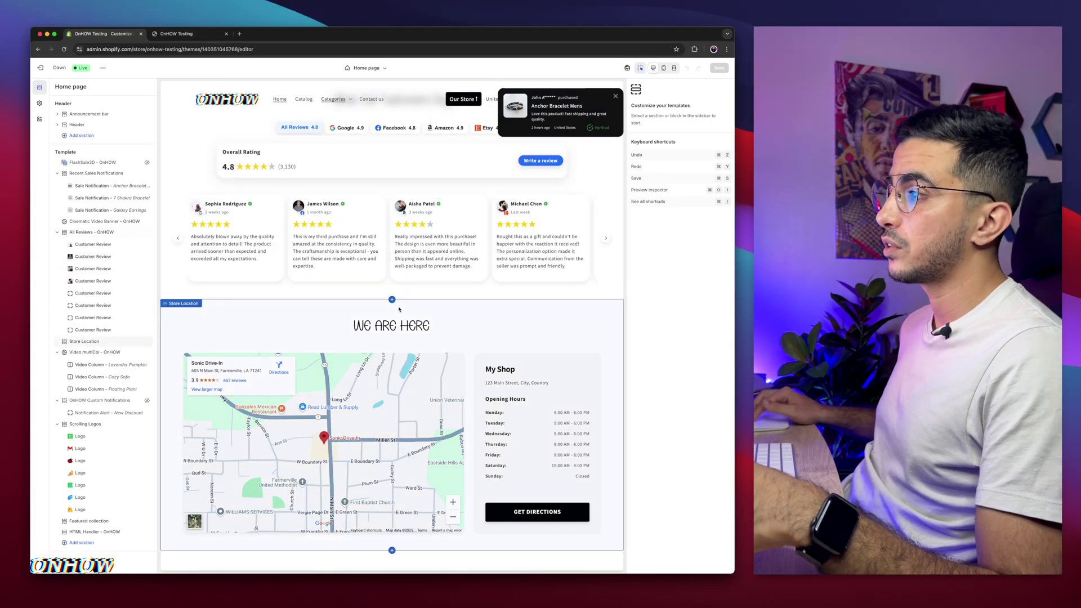
scroll(394, 307, "down", 3)
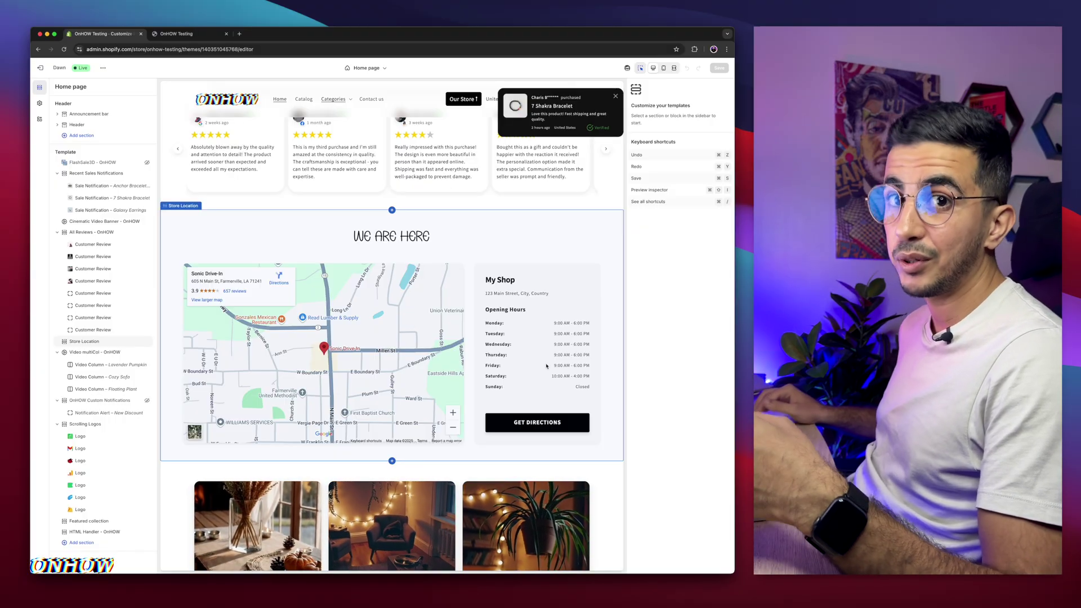
scroll(370, 309, "up", 3)
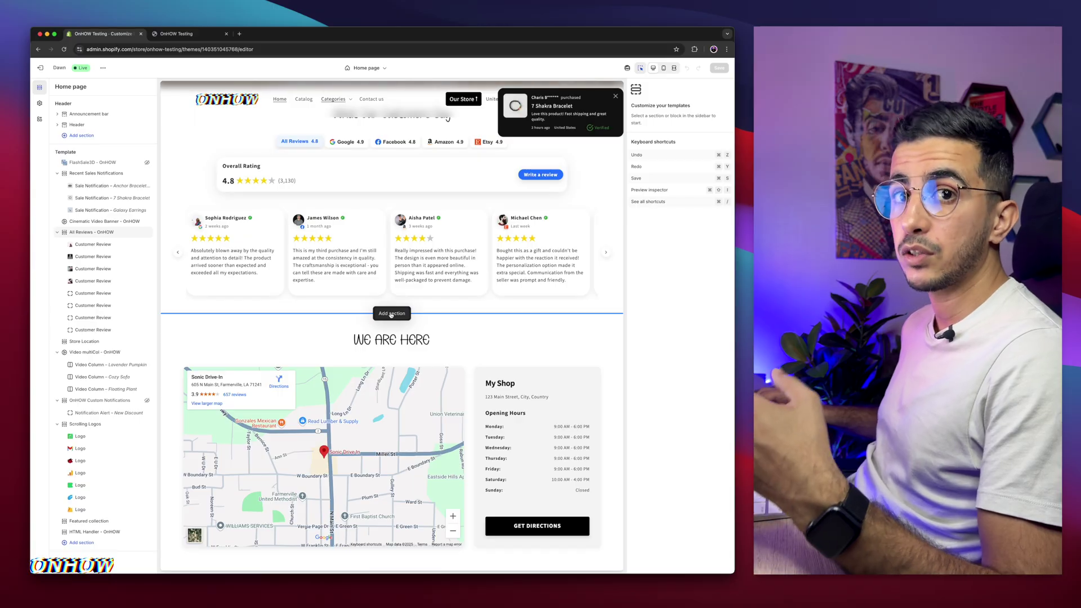
left_click(391, 315)
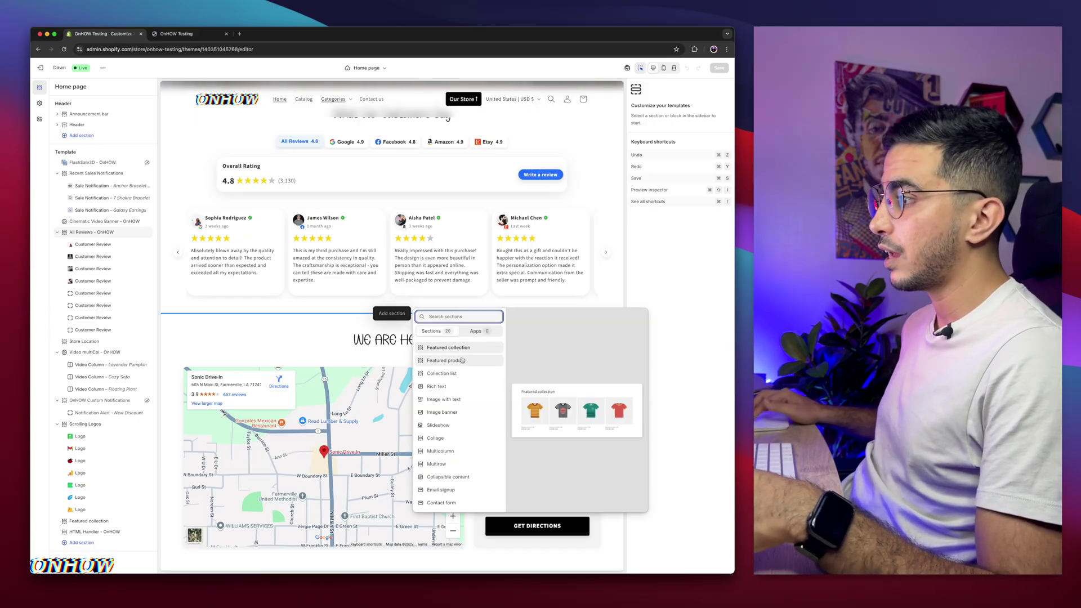
type("spl")
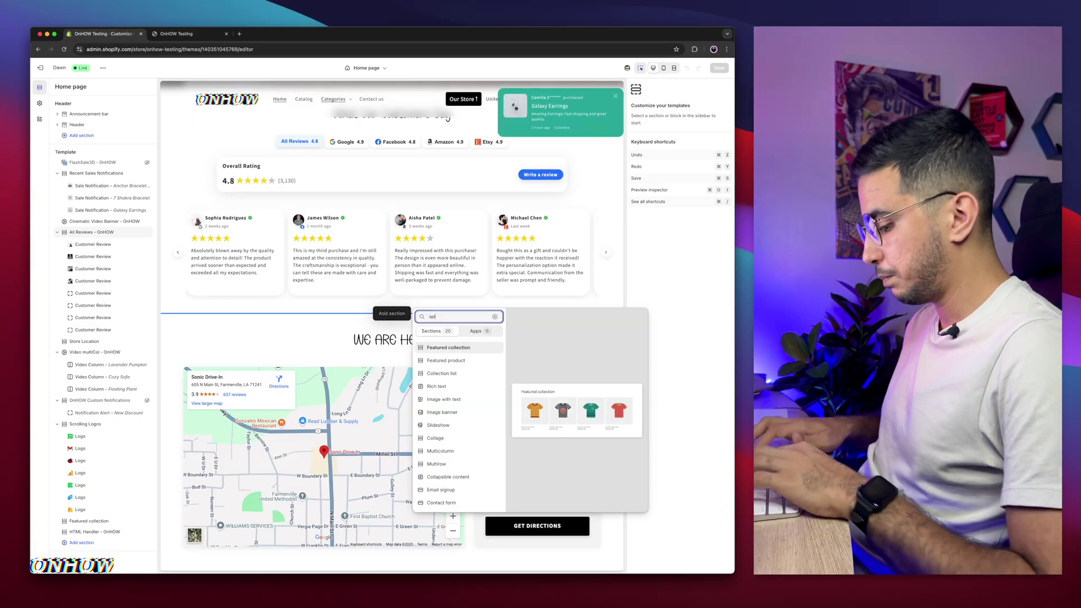
type("it")
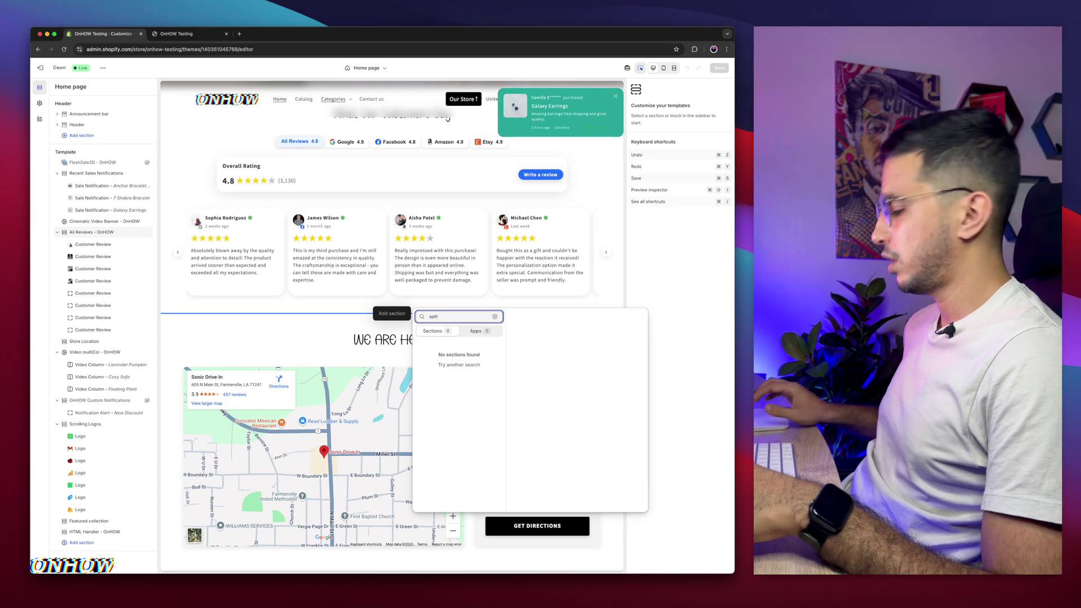
key("BackSpace")
key("BackSpace")
key("BackSpace")
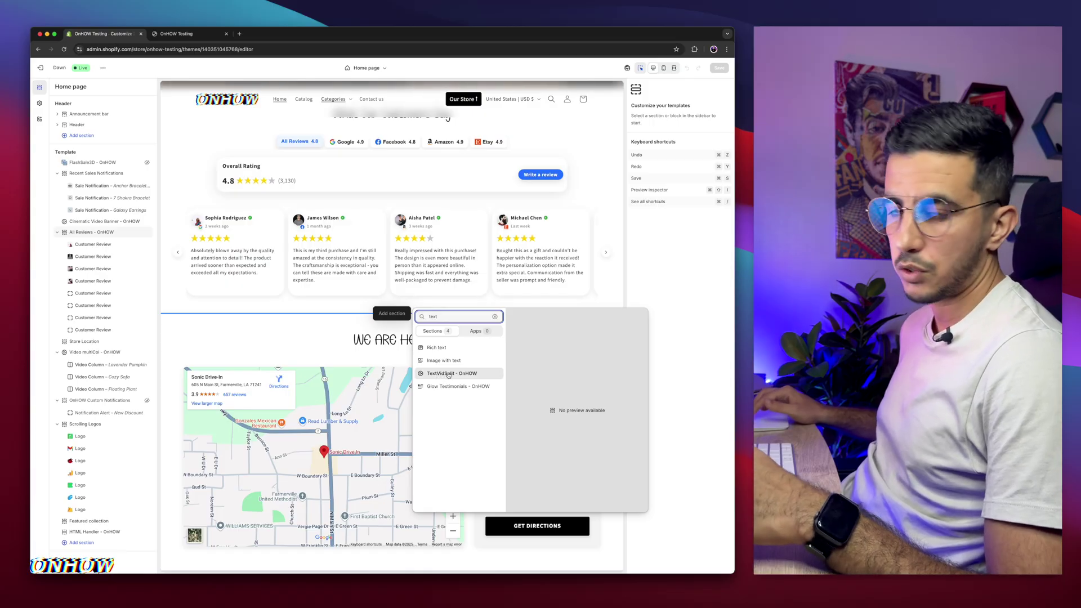
key("Escape")
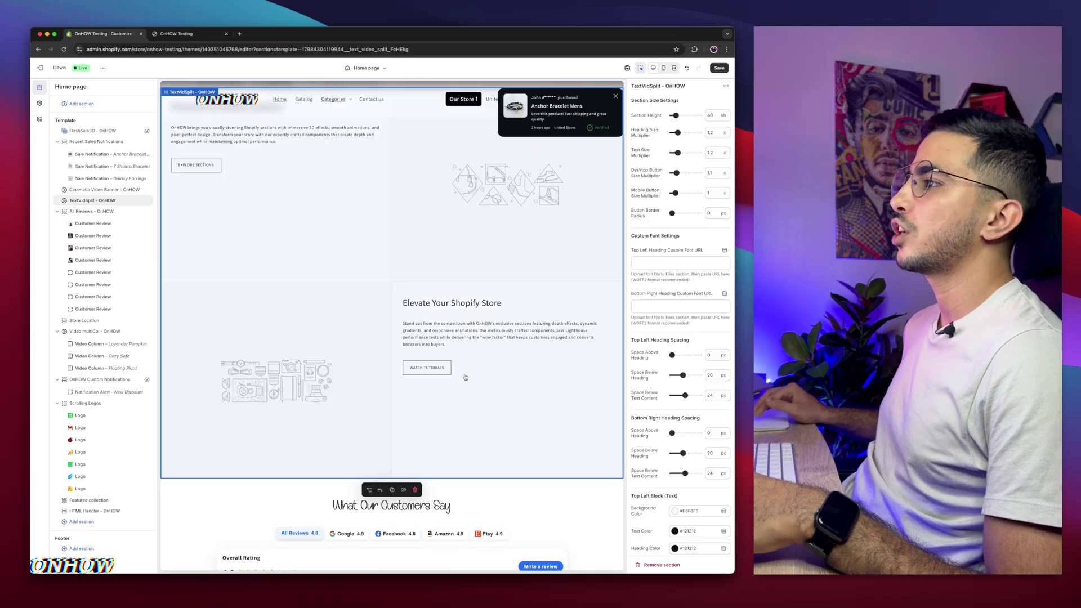
- Set the TextVidSplit section's height to 30 vh, trying 50 vh along the way
scroll(384, 352, "up", 3)
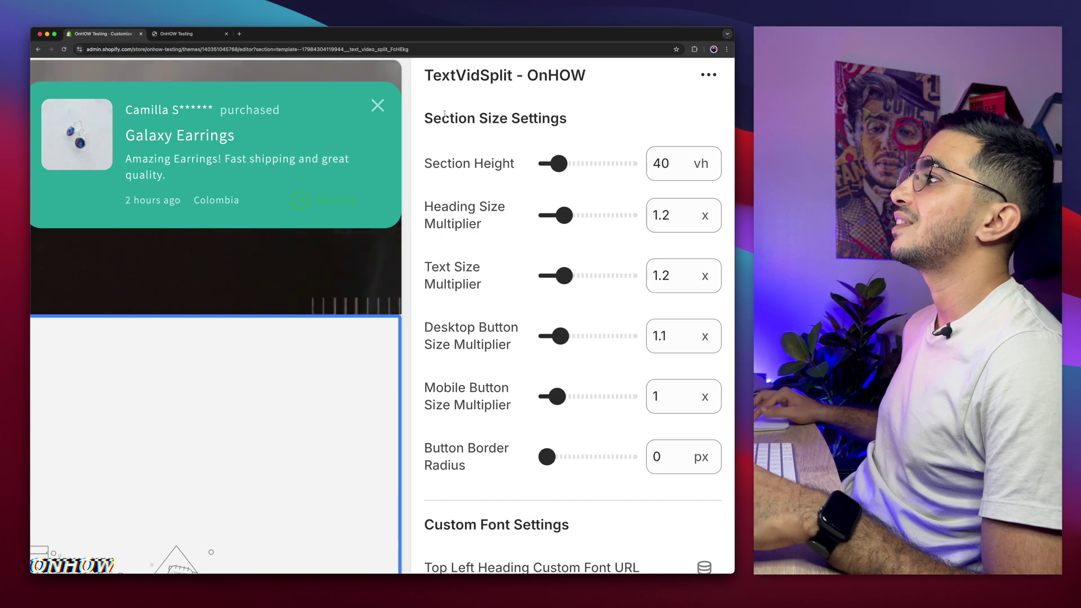
left_click_drag(441, 115, 622, 113)
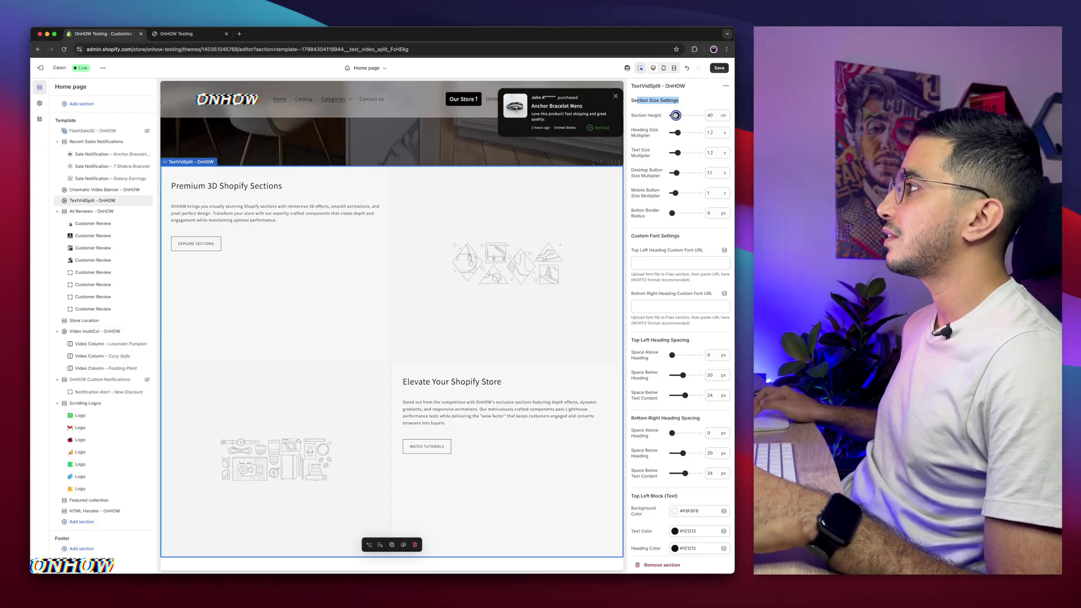
left_click_drag(675, 115, 671, 115)
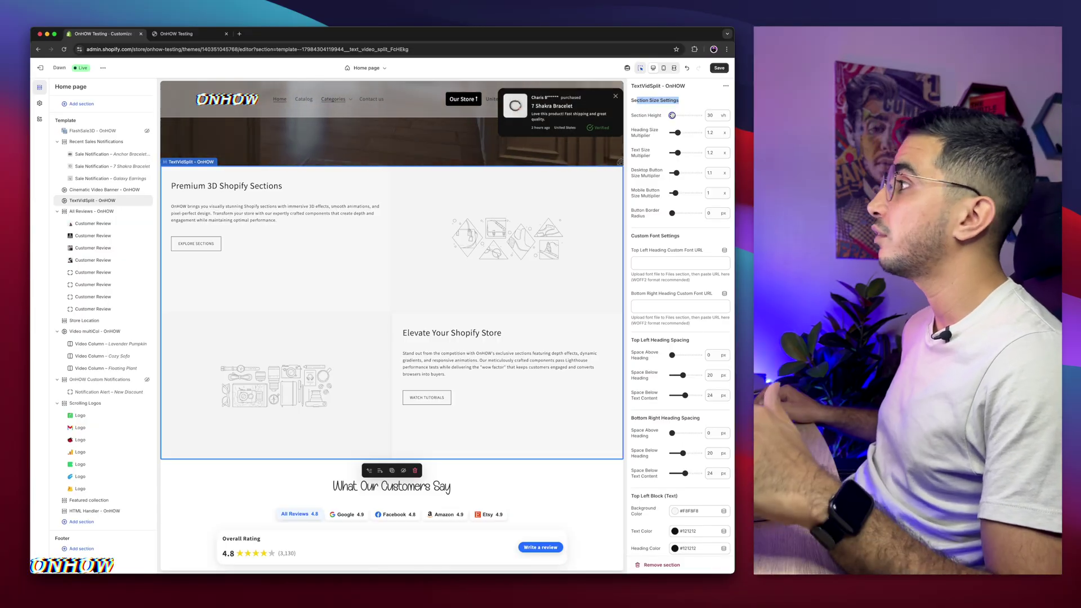
left_click(679, 116)
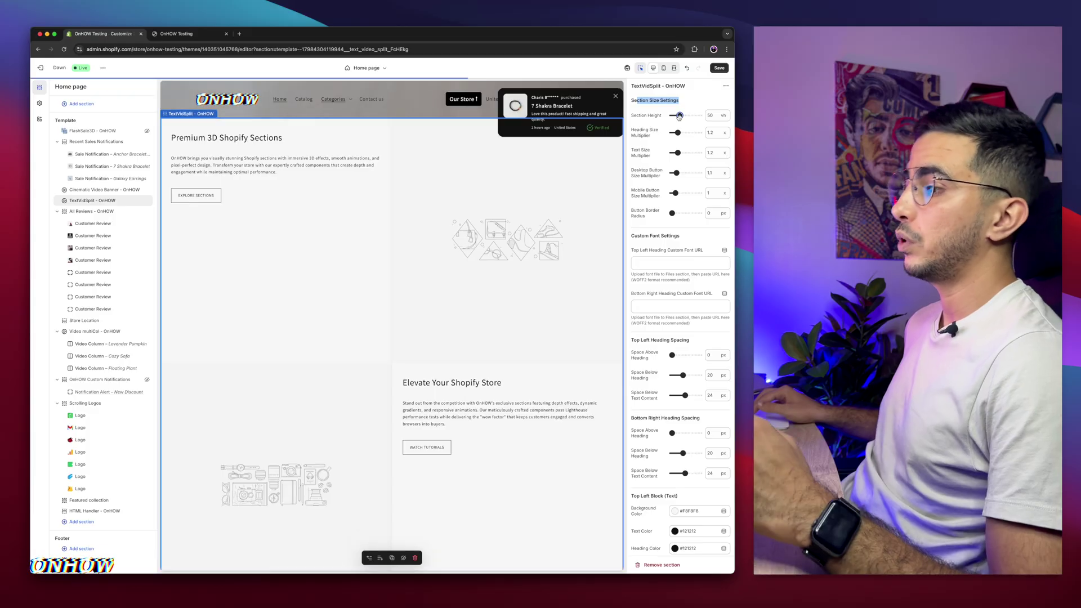
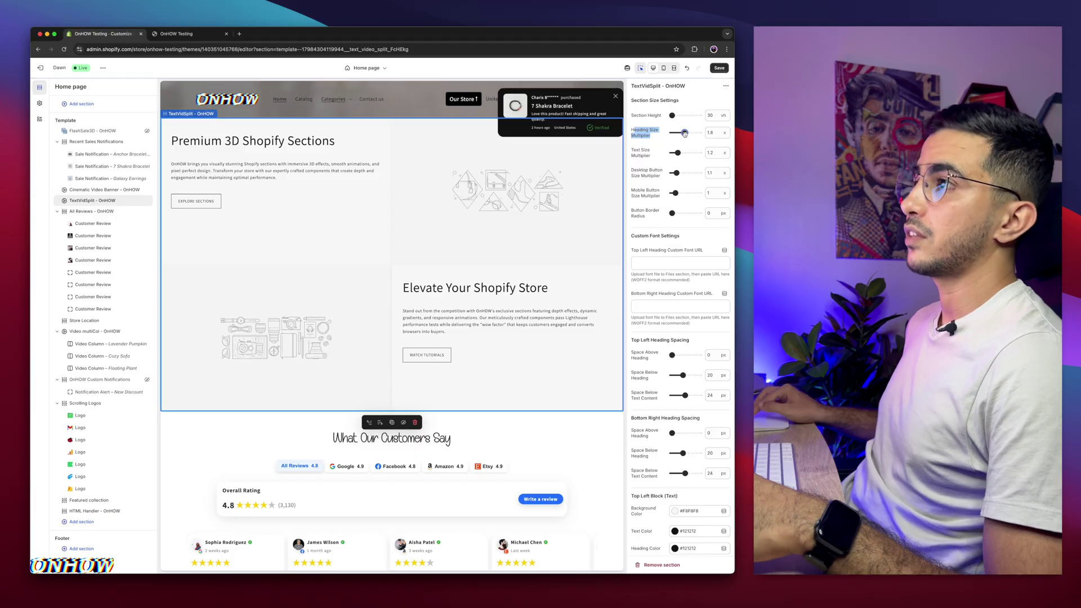
- Set both the heading size multiplier and the text size multiplier of the TextVidSplit section to 1.4
left_click_drag(686, 132, 679, 132)
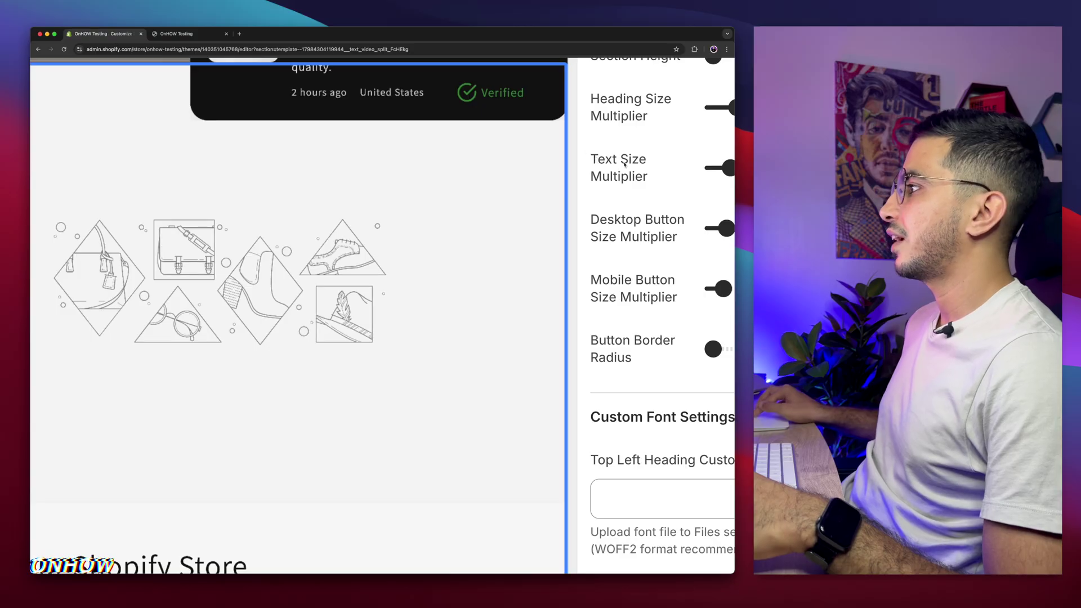
triple_click(624, 163)
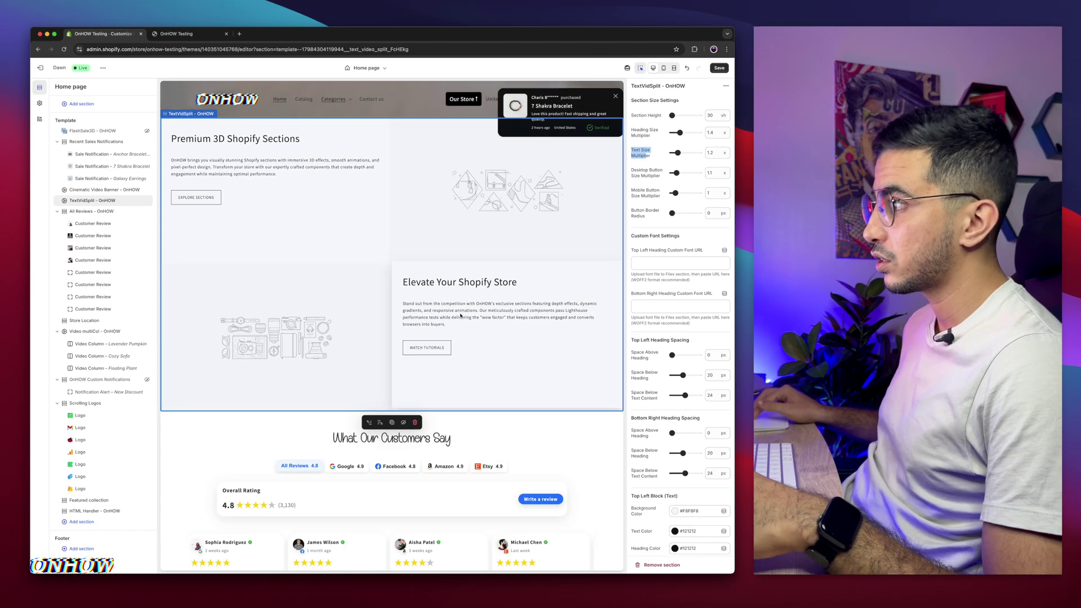
left_click_drag(677, 153, 685, 152)
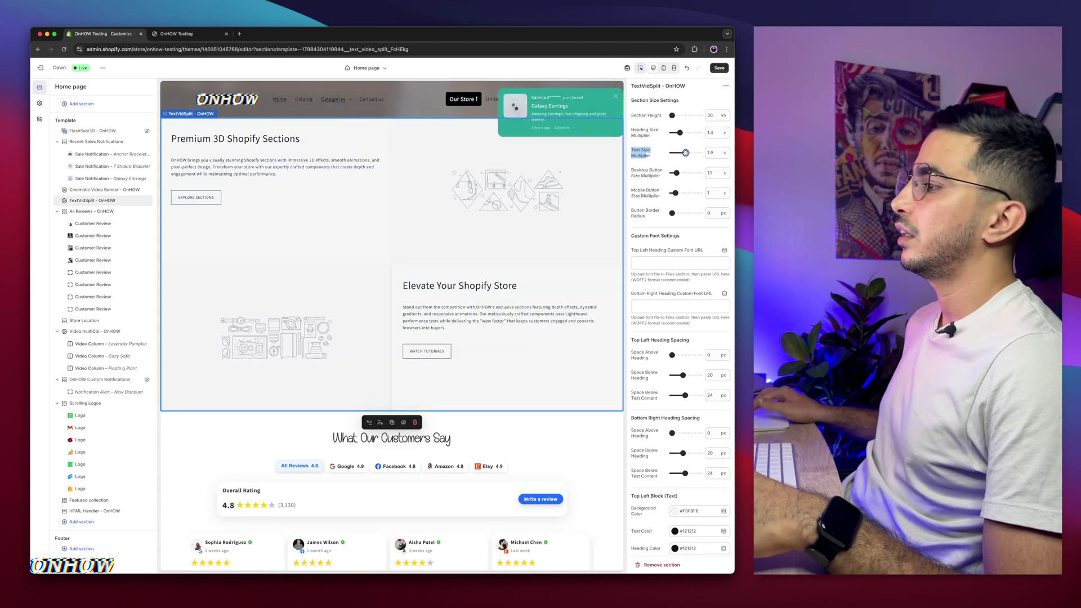
left_click_drag(686, 153, 680, 153)
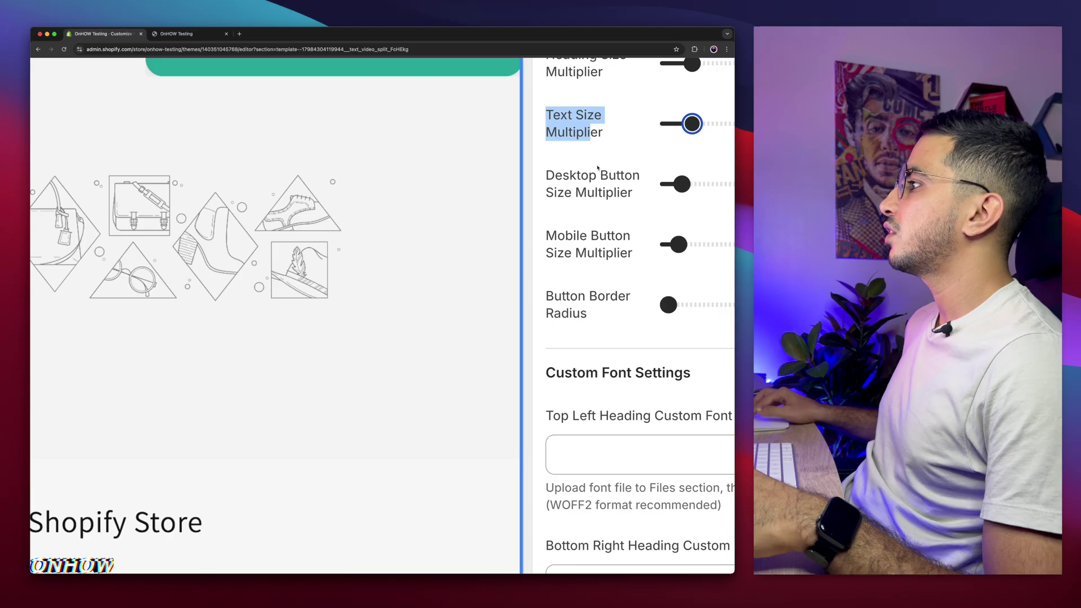
- Set the desktop button size multiplier to 1.6, and try a 6 px button border radius before returning it to 0 px
left_click_drag(546, 172, 606, 196)
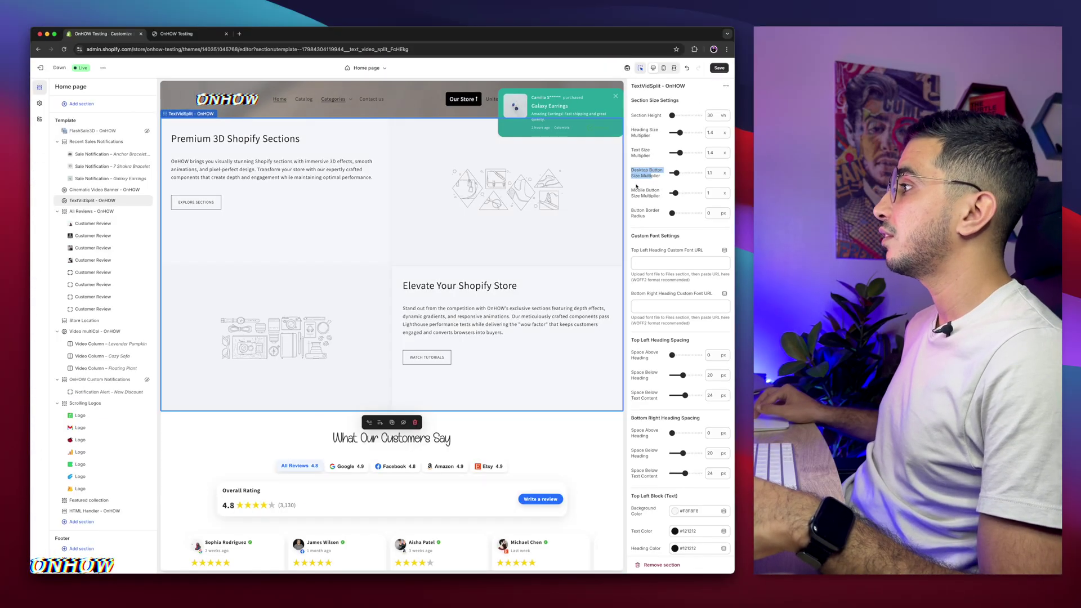
left_click_drag(676, 173, 682, 173)
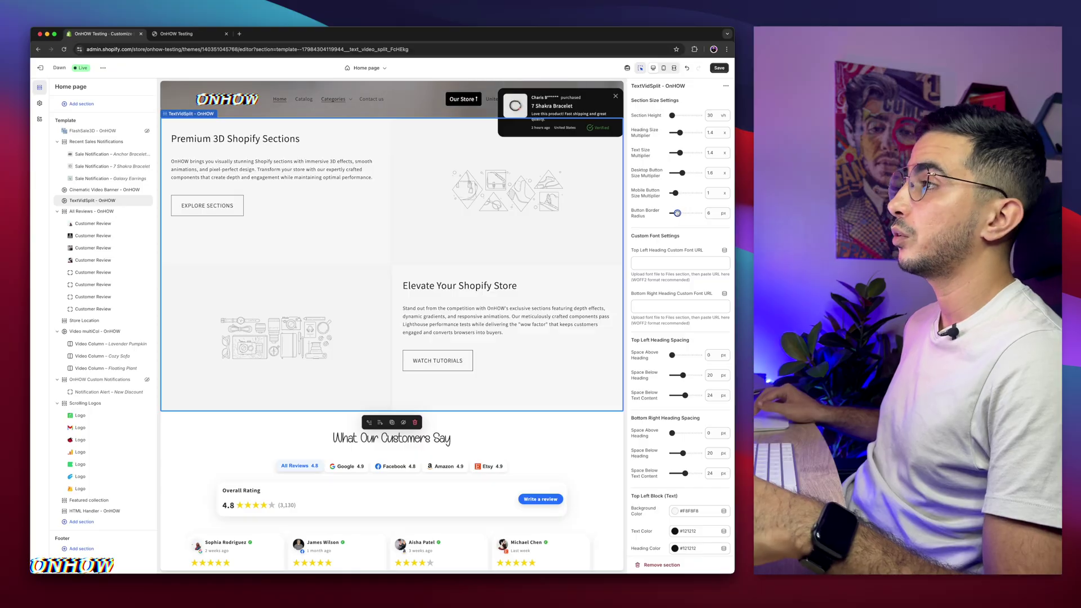
mouse_move(671, 212)
left_mouse_down()
mouse_move(688, 213)
mouse_move(664, 214)
left_mouse_up()
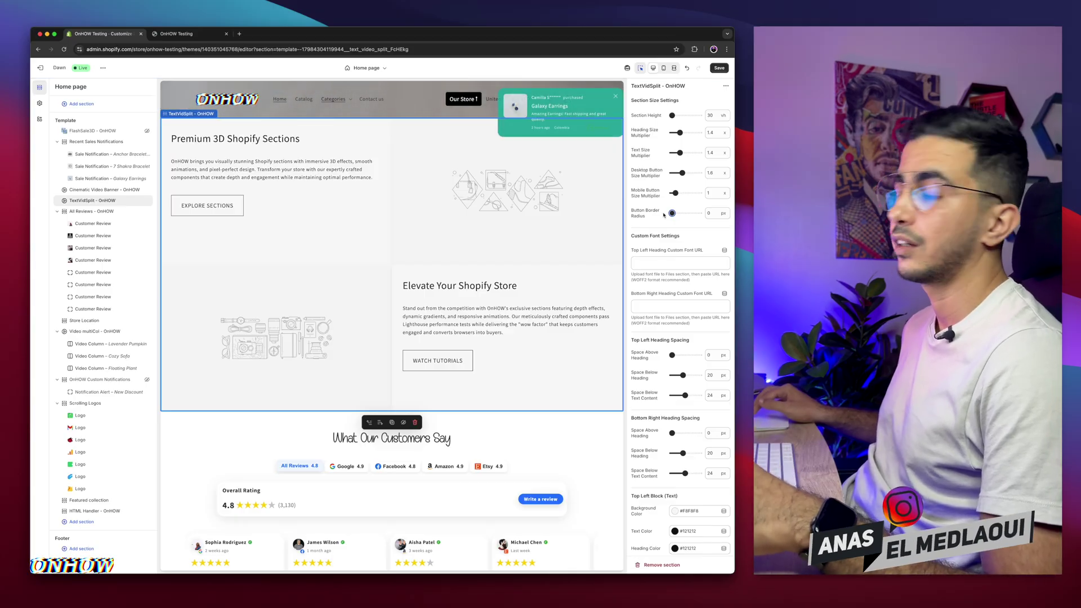
- Examine the custom font URL settings for the section's top left and bottom right headings
left_click(666, 259)
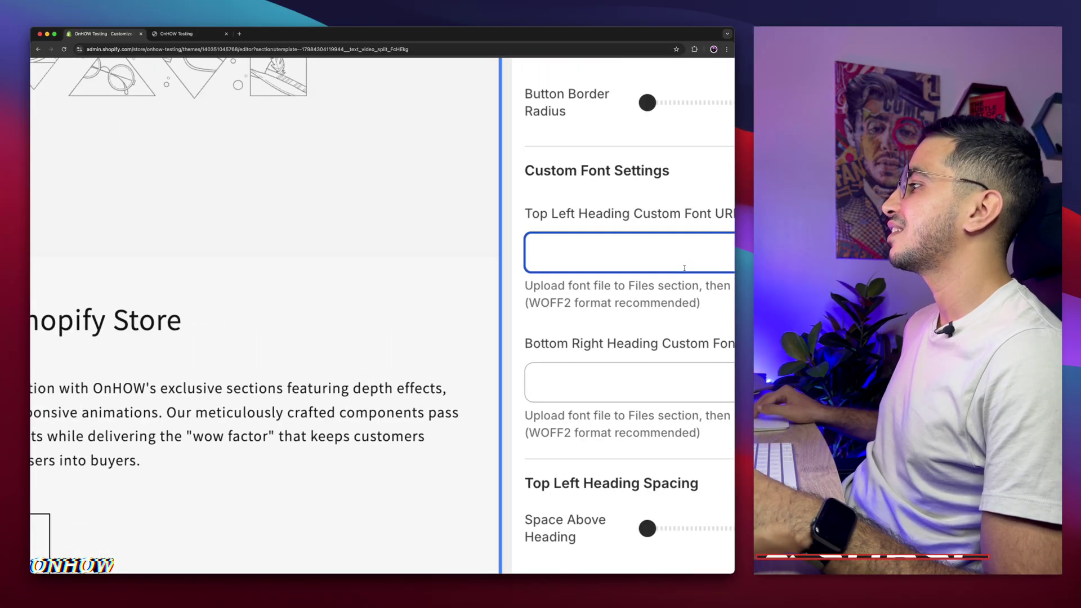
scroll(683, 267, "right", 5)
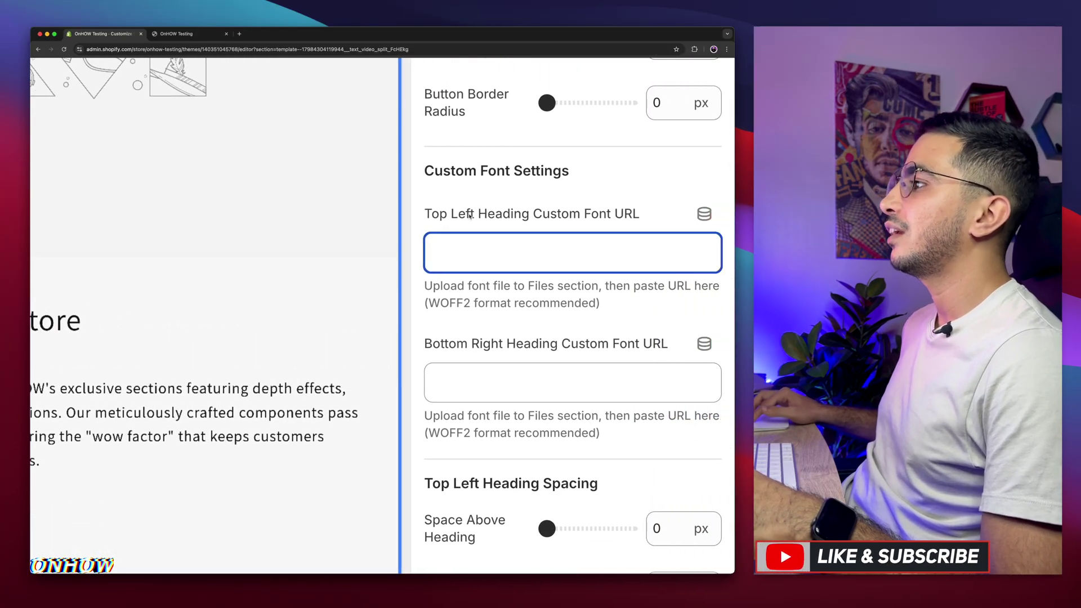
left_click_drag(442, 213, 590, 224)
left_click(520, 257)
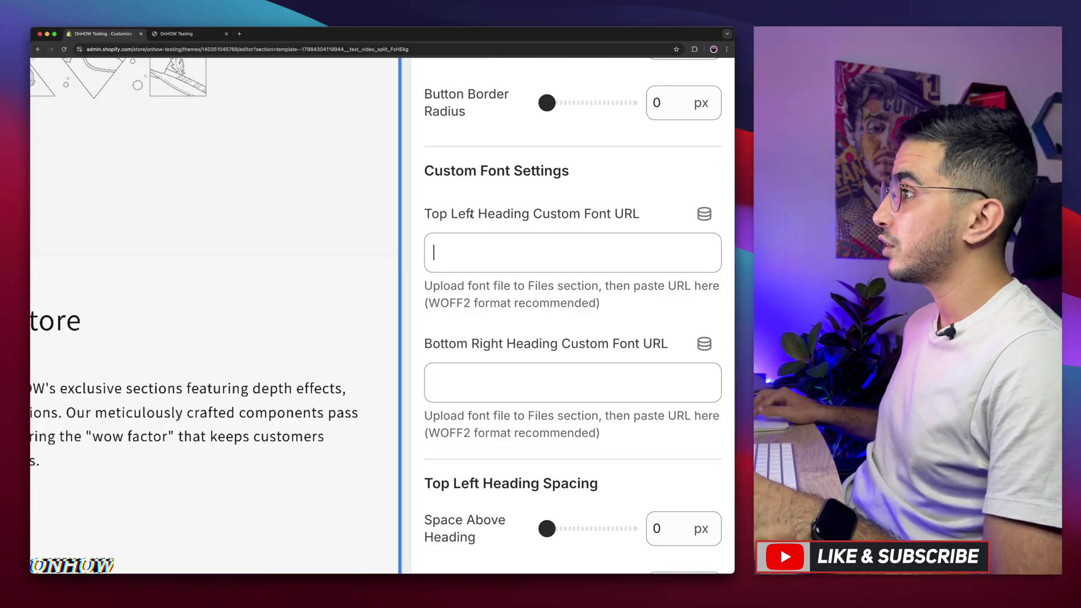
left_click_drag(450, 215, 553, 215)
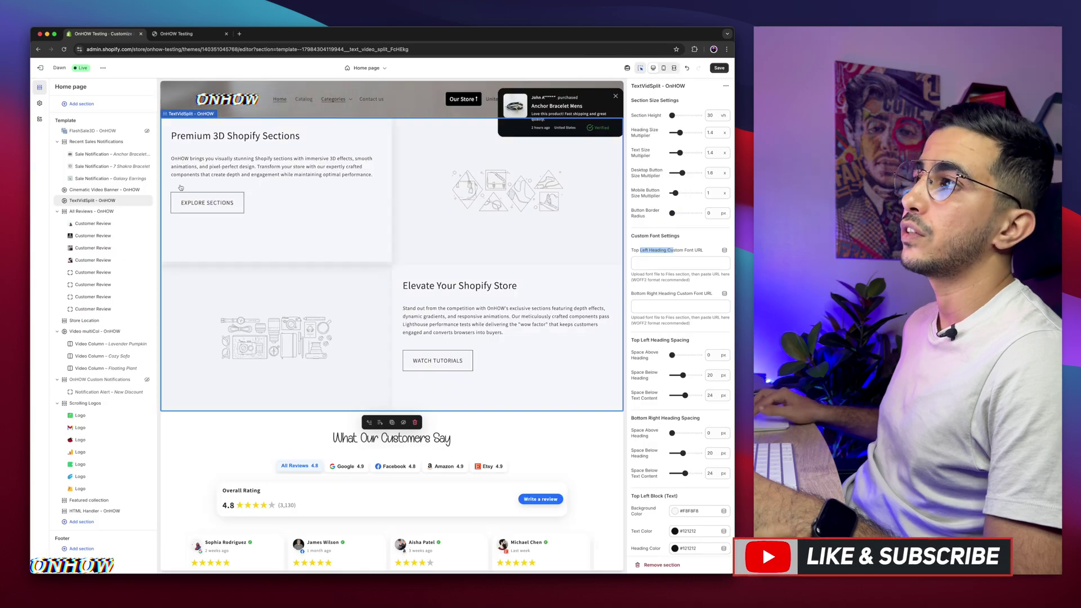
scroll(681, 270, "down", 1)
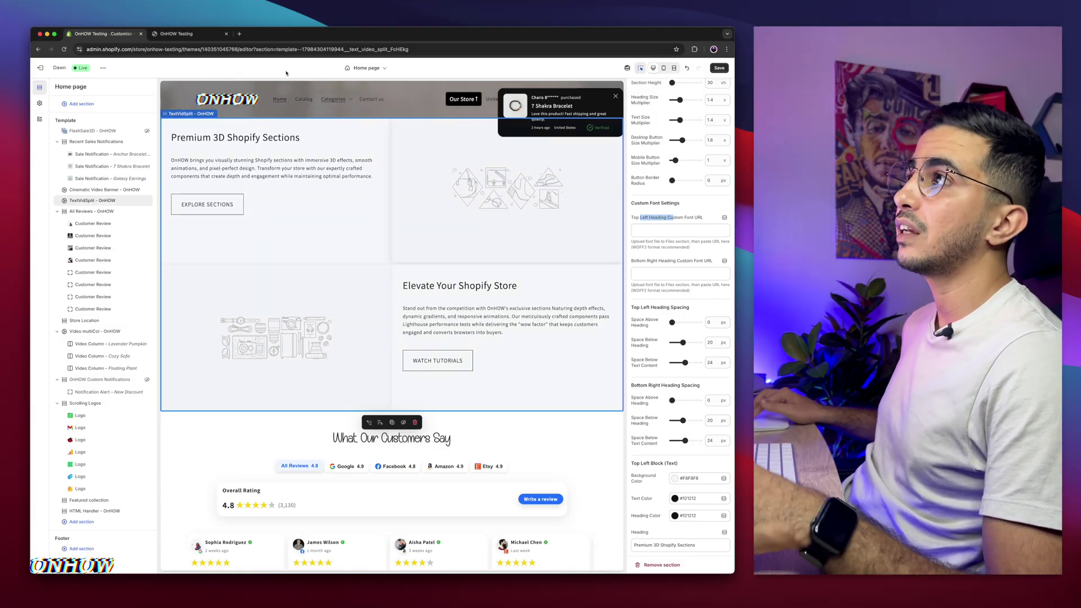
- Open the store's uploaded content files in a new Shopify admin tab and copy the link of the Ramidots OTF font
left_click(240, 34)
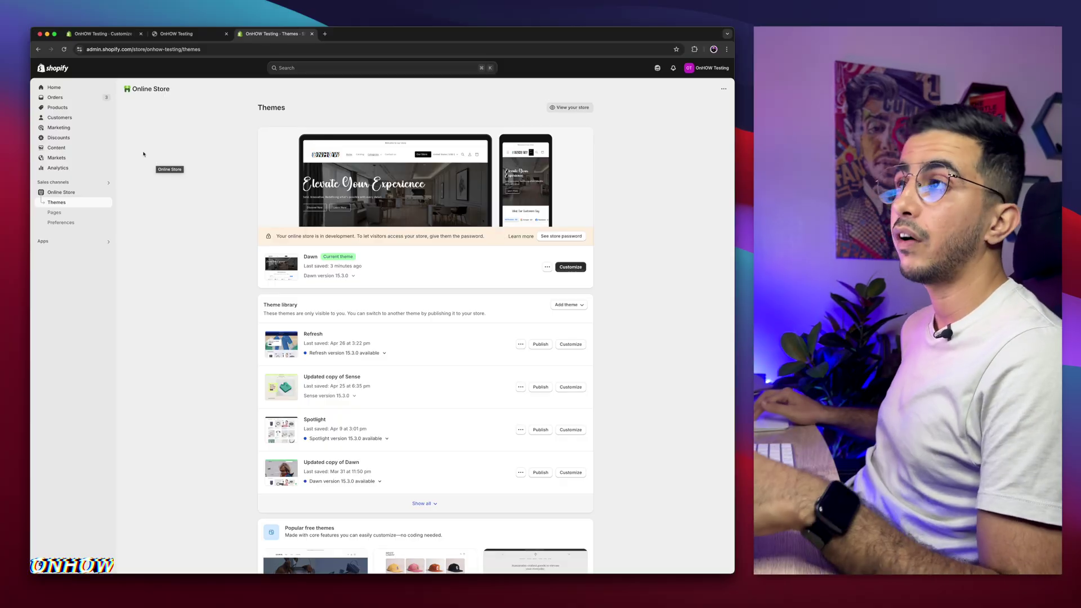
left_click(69, 136)
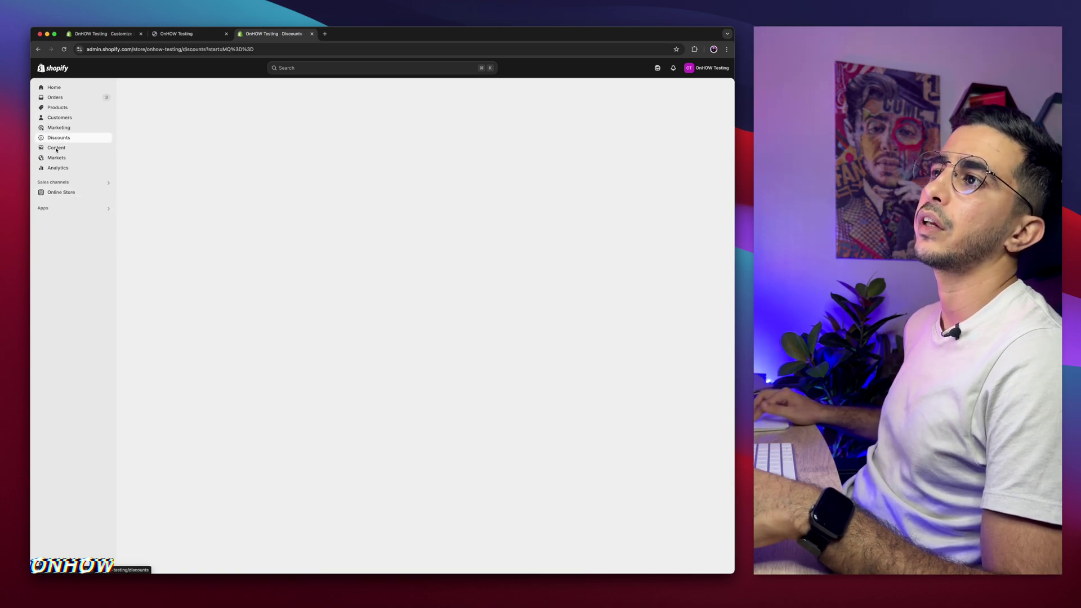
left_click(57, 148)
left_click(53, 168)
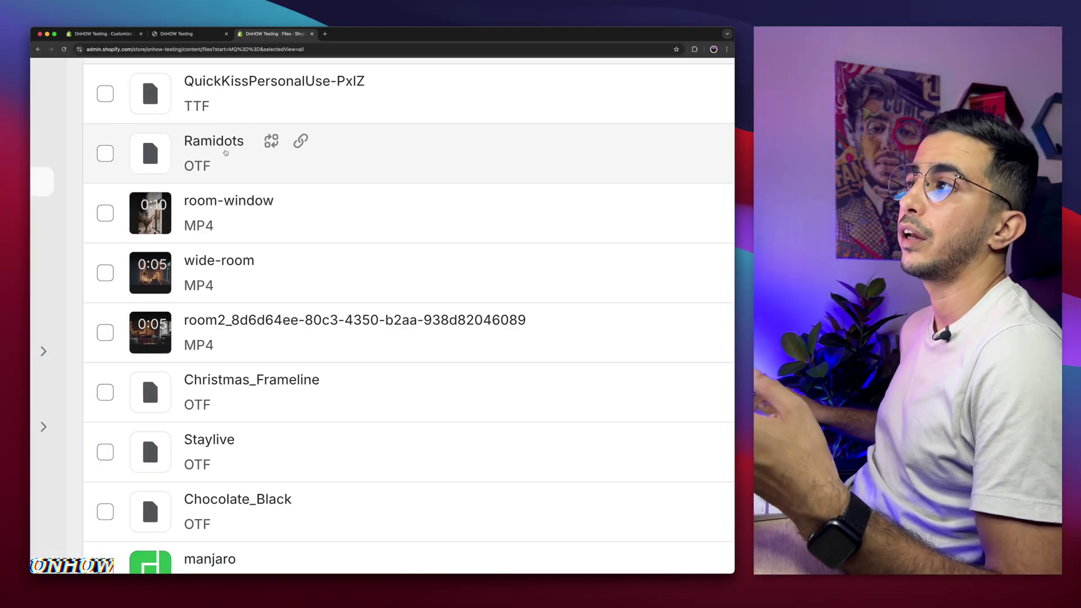
left_click(301, 140)
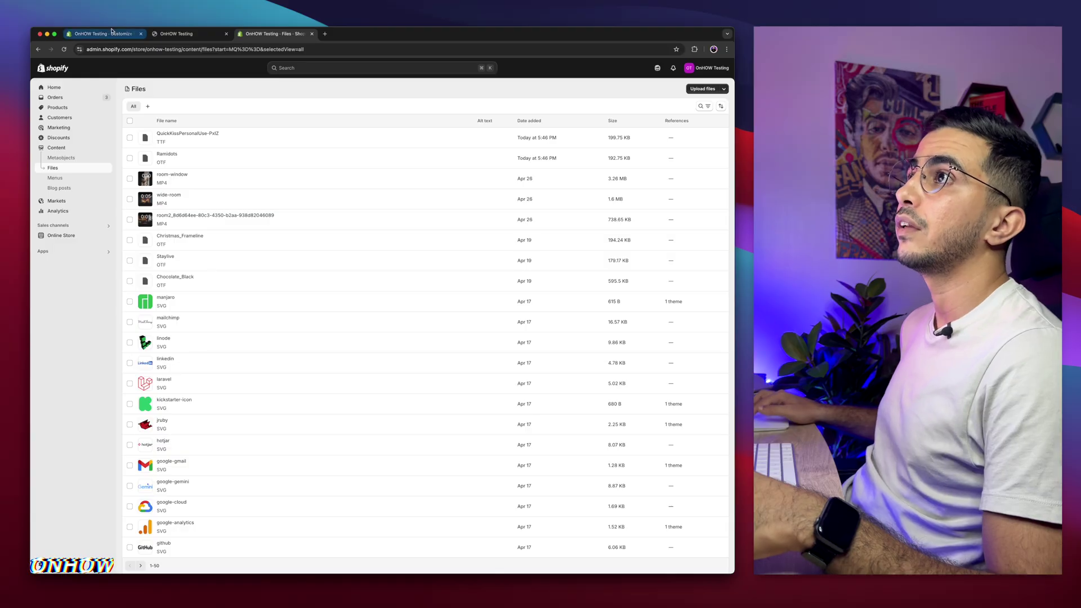
- Return to the theme customizer and paste the Ramidots font link as the custom font URL of both the top left and bottom right headings
left_click(109, 33)
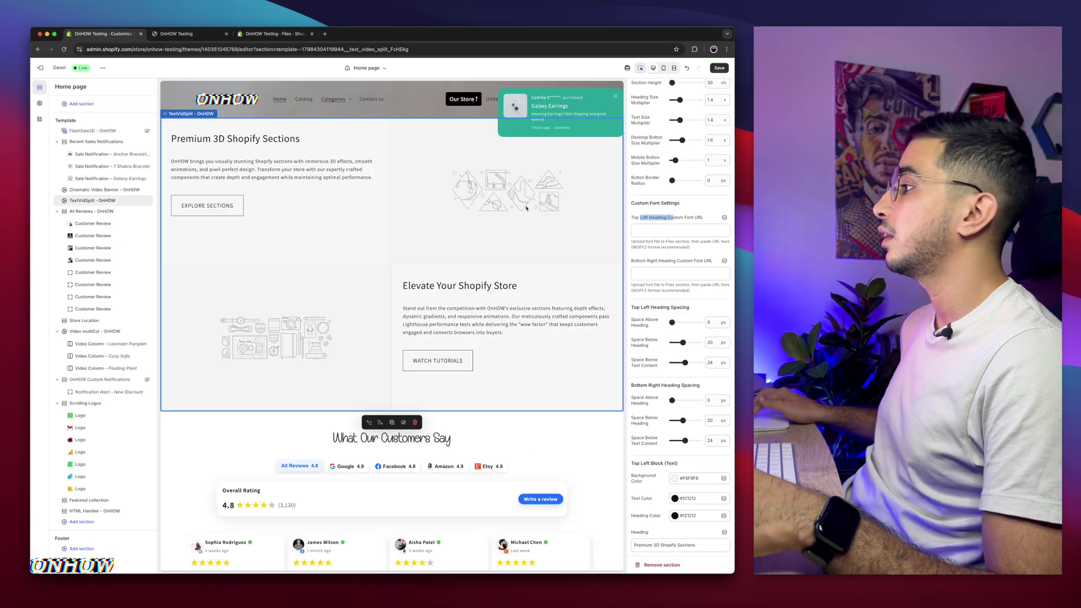
key("super+v")
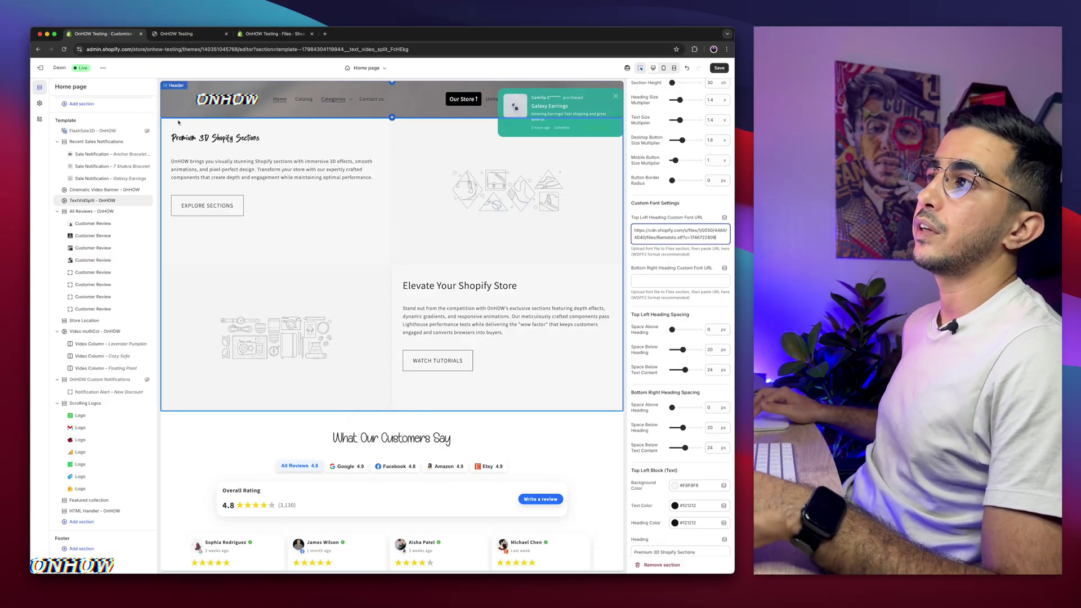
left_click(683, 279)
key("super+v")
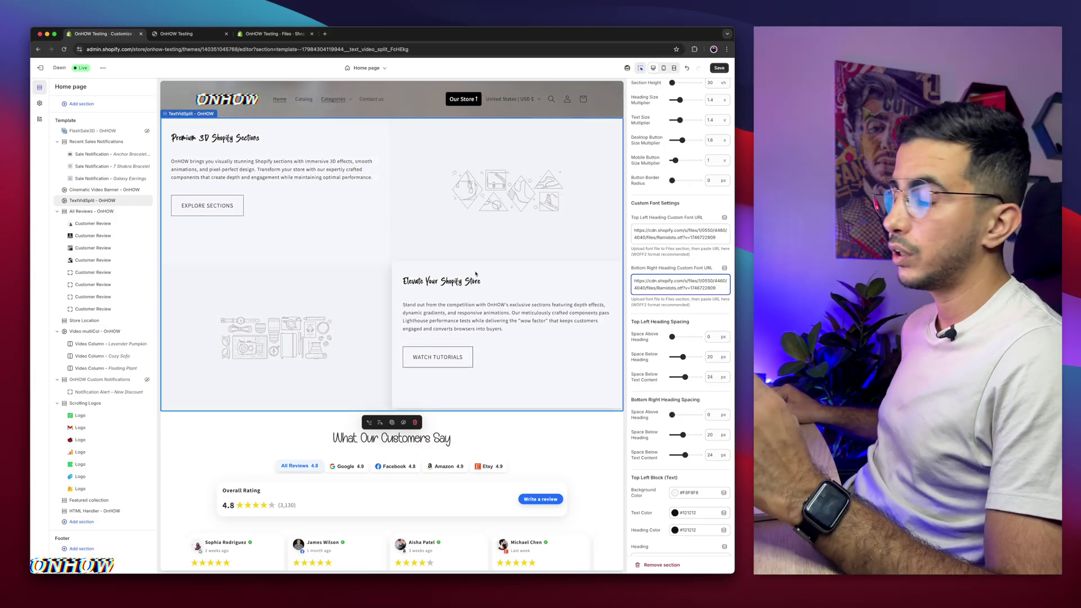
- Increase the TextVidSplit section's heading size multiplier to 2.3
scroll(670, 198, "up", 2)
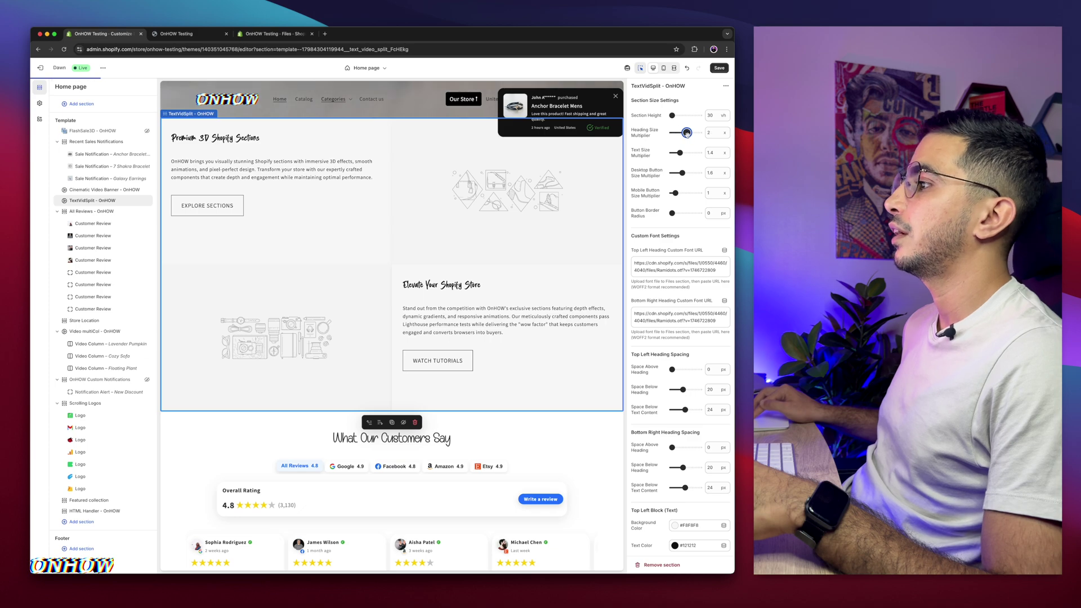
left_click_drag(686, 133, 690, 132)
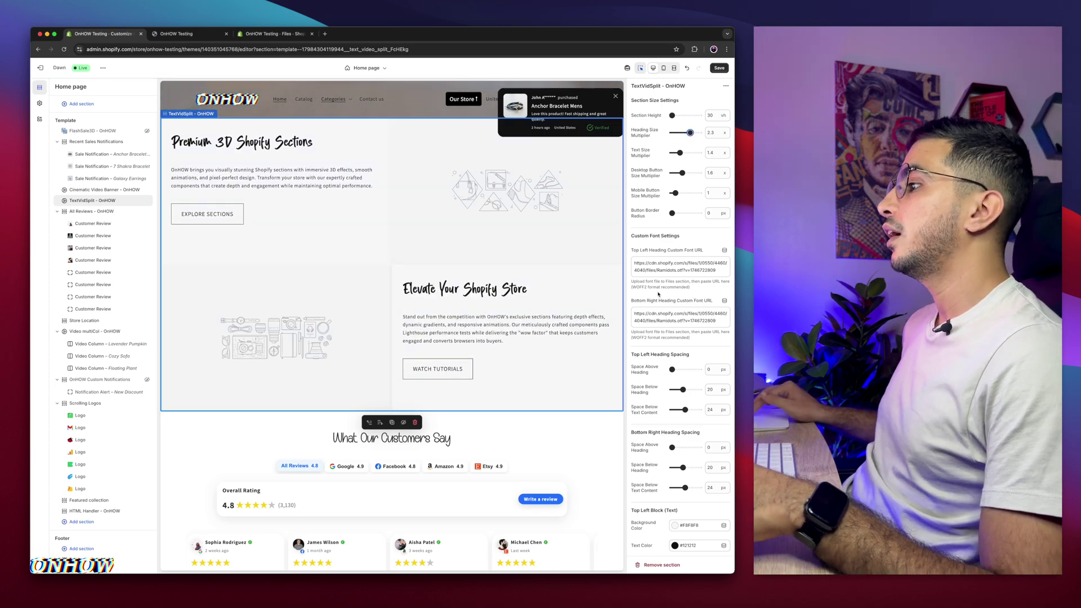
scroll(658, 294, "down", 3)
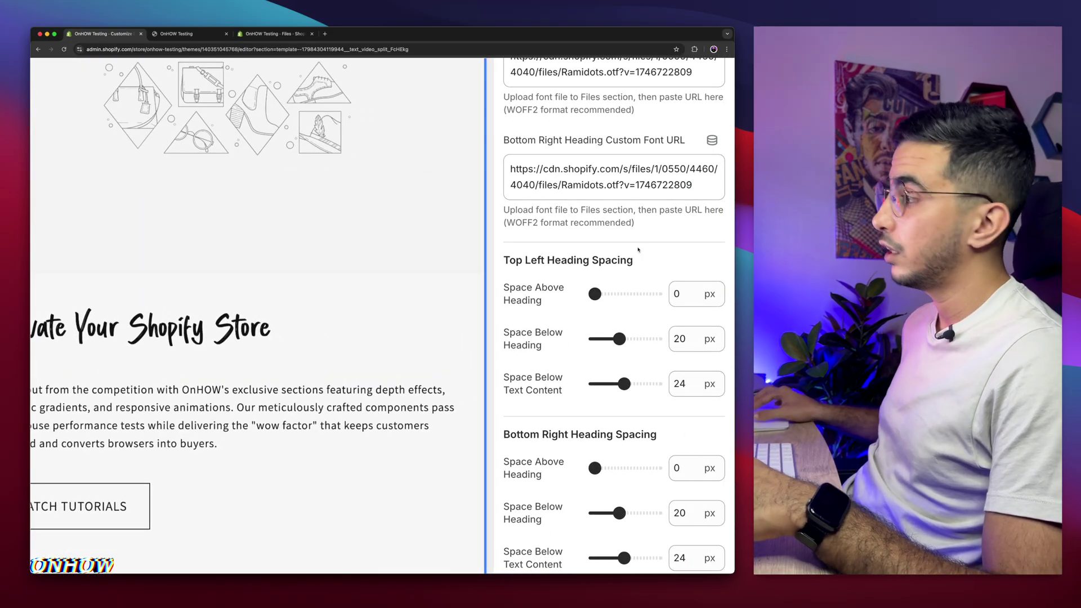
- Set the space above the top left heading to 8 px in the TextVidSplit section
left_click_drag(499, 285, 542, 312)
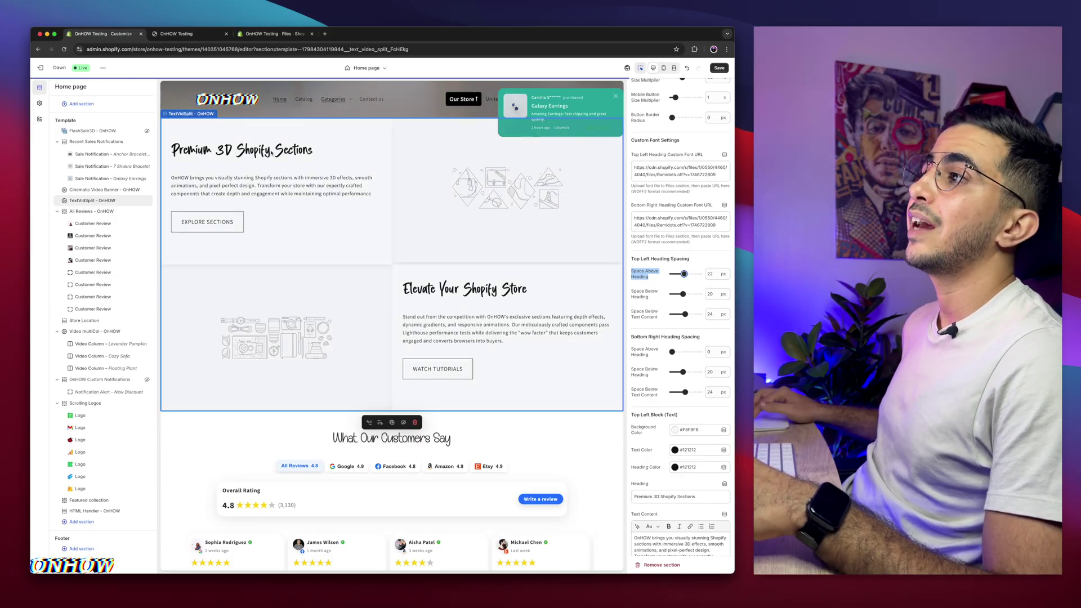
left_click_drag(684, 274, 713, 274)
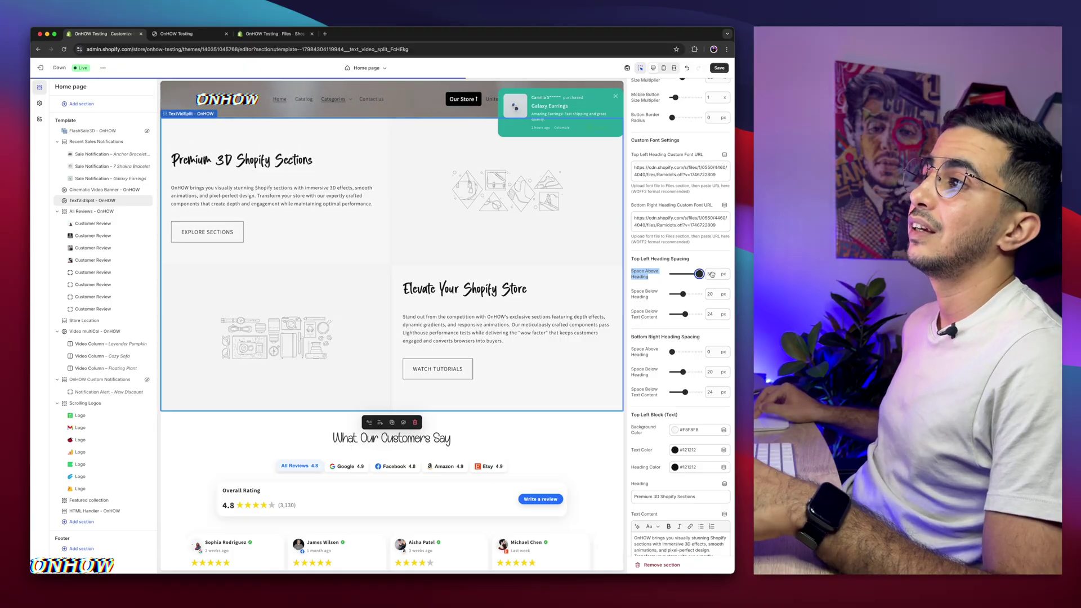
left_click_drag(698, 273, 676, 273)
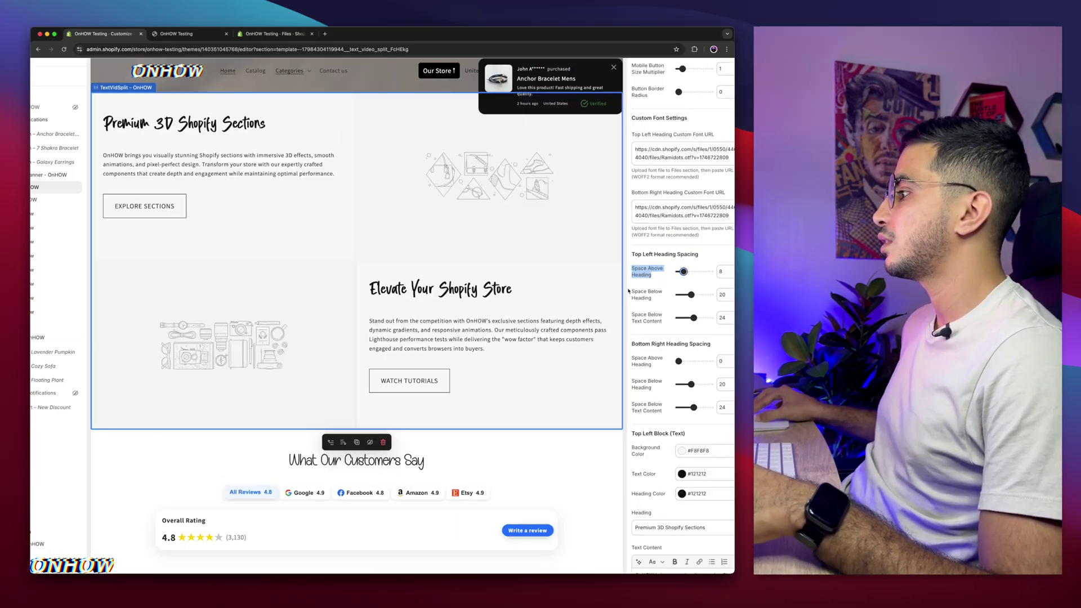
- Examine the remaining spacing settings for the top left heading and text, and the bottom right heading spacing group
left_click_drag(631, 288, 674, 310)
scroll(664, 321, "down", 2)
scroll(664, 325, "right", 3)
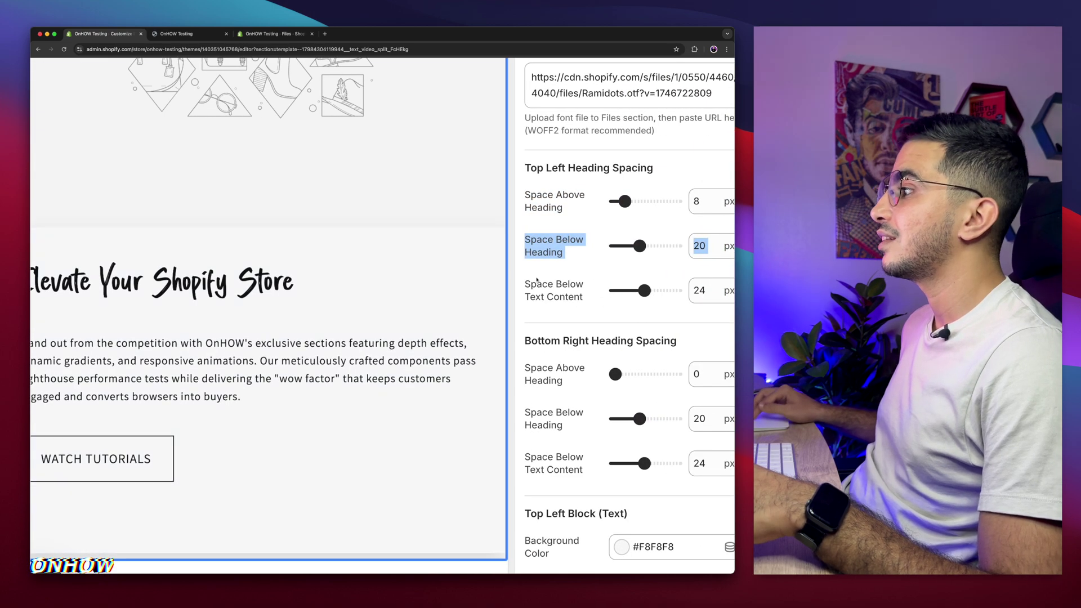
left_click_drag(530, 283, 575, 296)
scroll(231, 369, "down", 1)
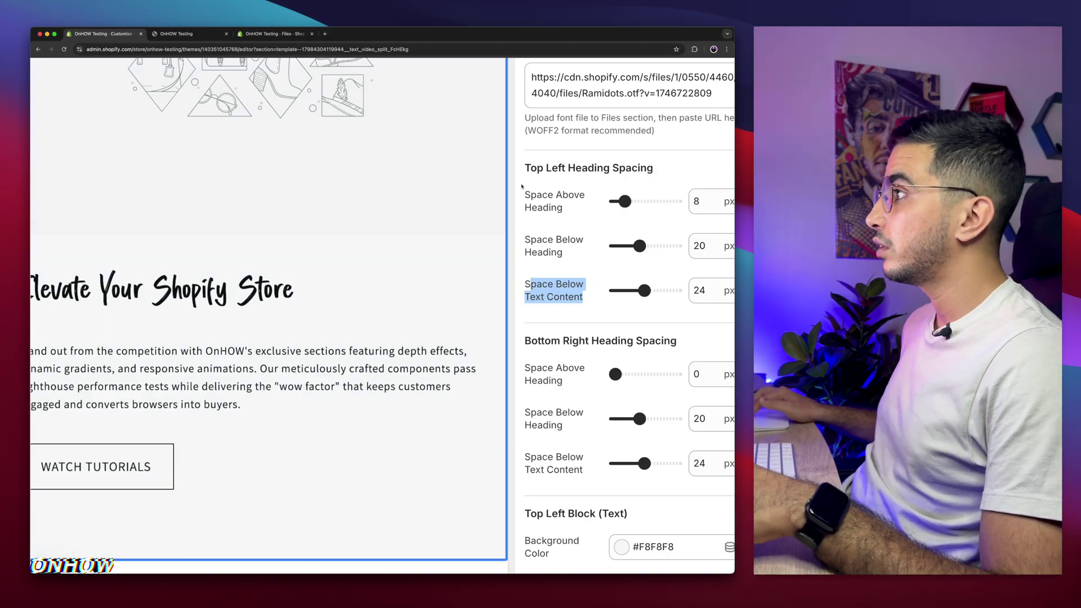
left_click(527, 168)
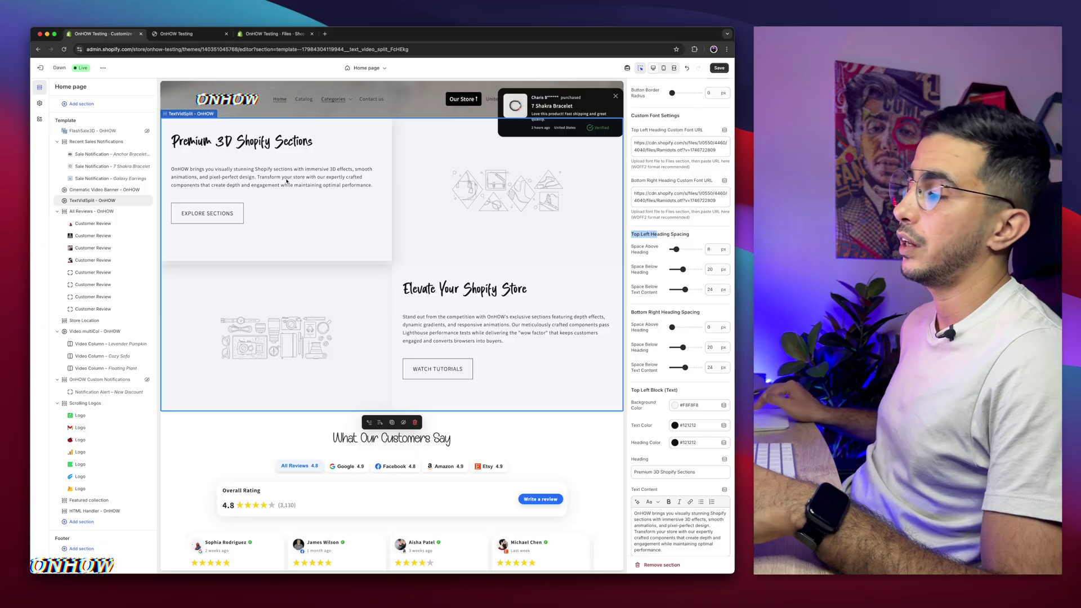
scroll(711, 272, "down", 2)
key("super+plus")
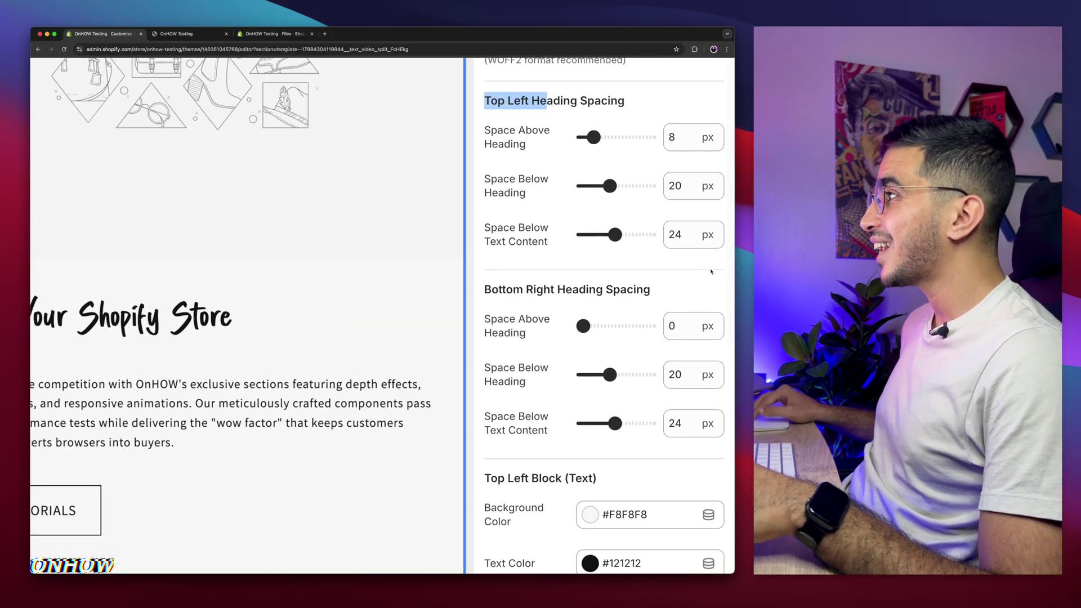
triple_click(500, 289)
key("super+0")
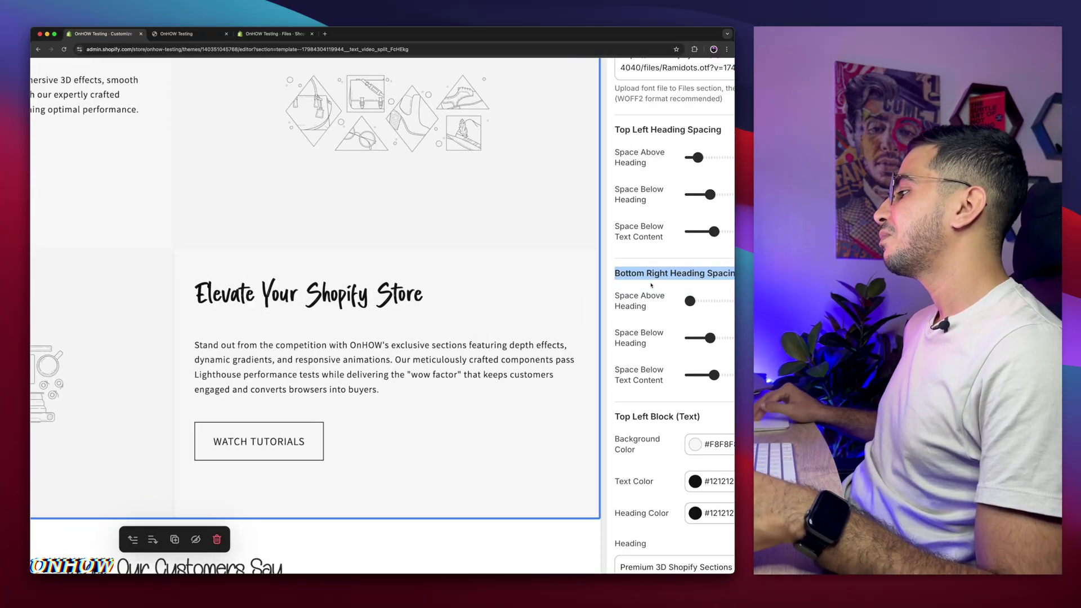
scroll(651, 285, "down", 3)
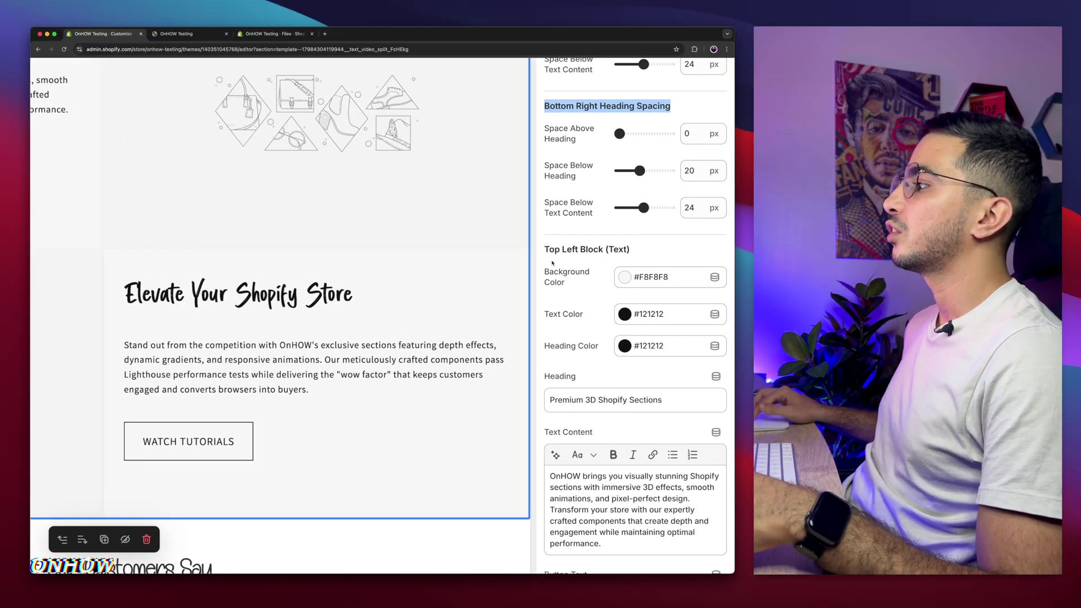
- Examine the top left text block's background, text and heading colors, plus its heading, text content and button text
left_click(636, 283)
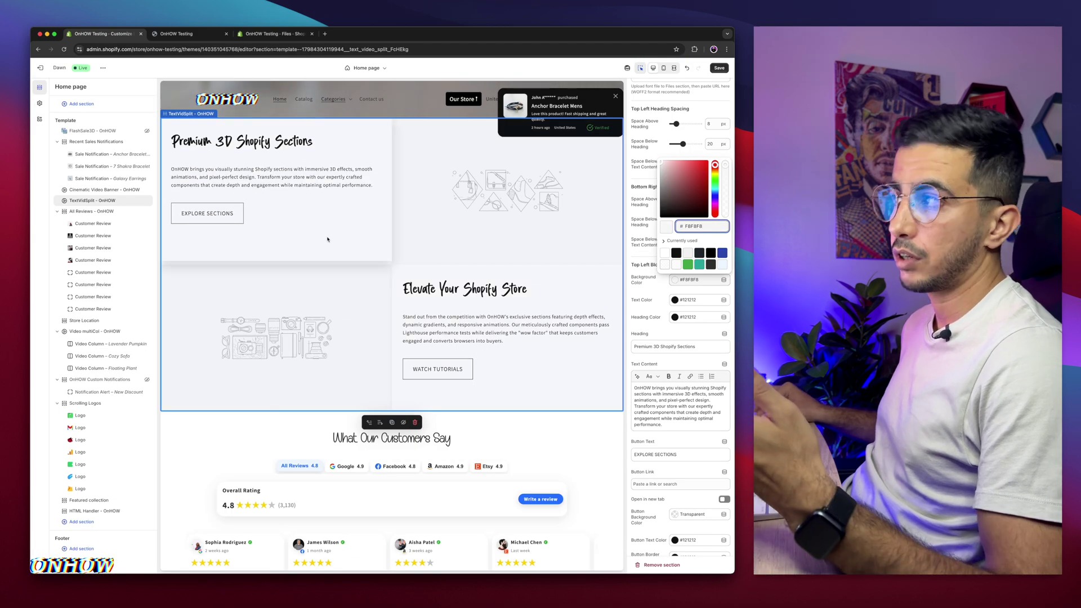
left_click(618, 296)
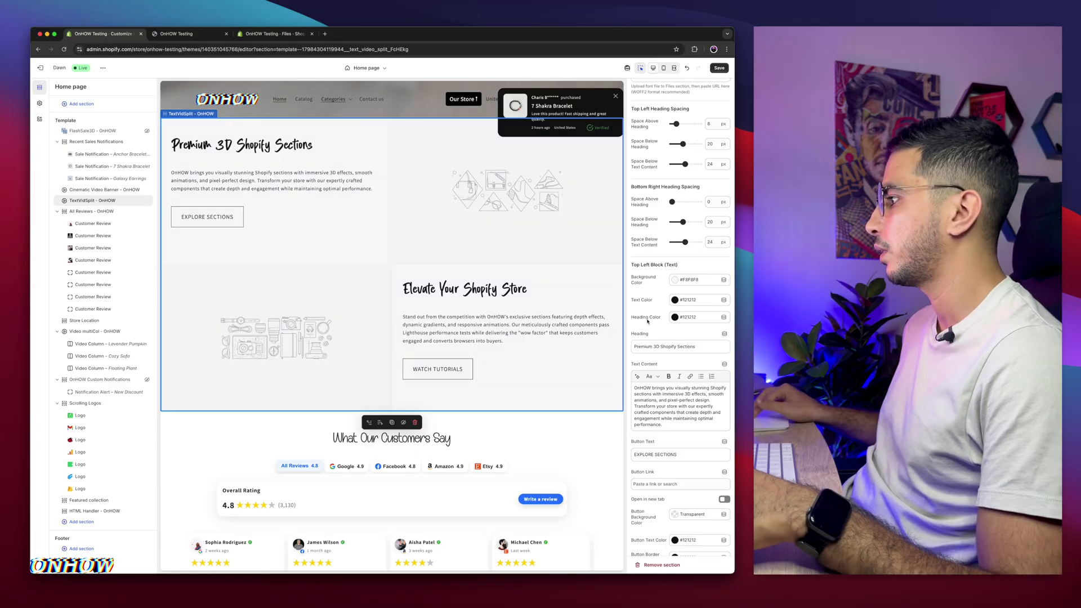
left_click_drag(630, 316, 681, 318)
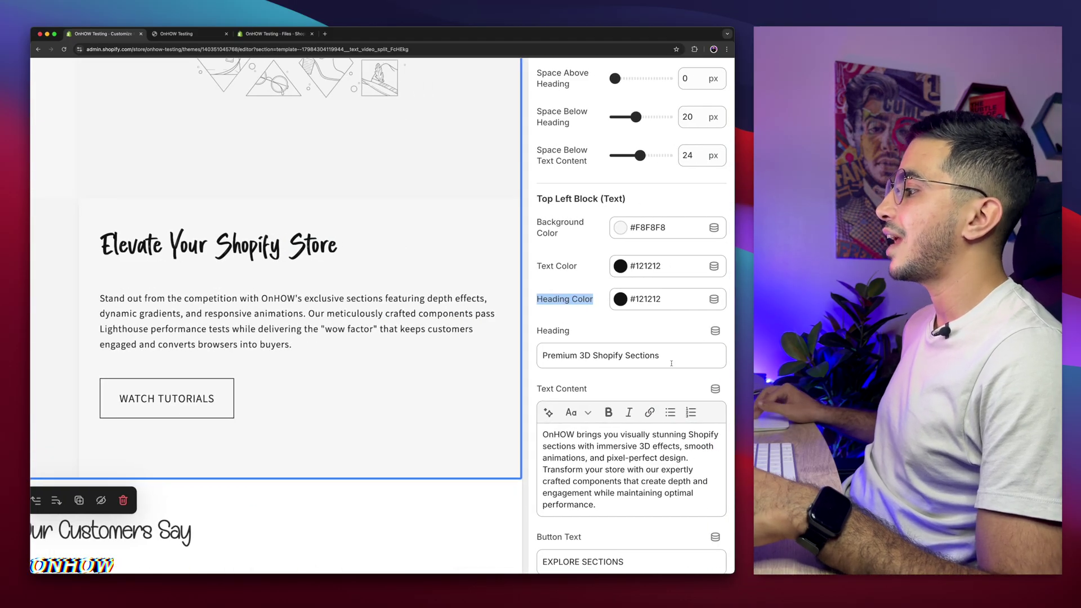
key("super+a")
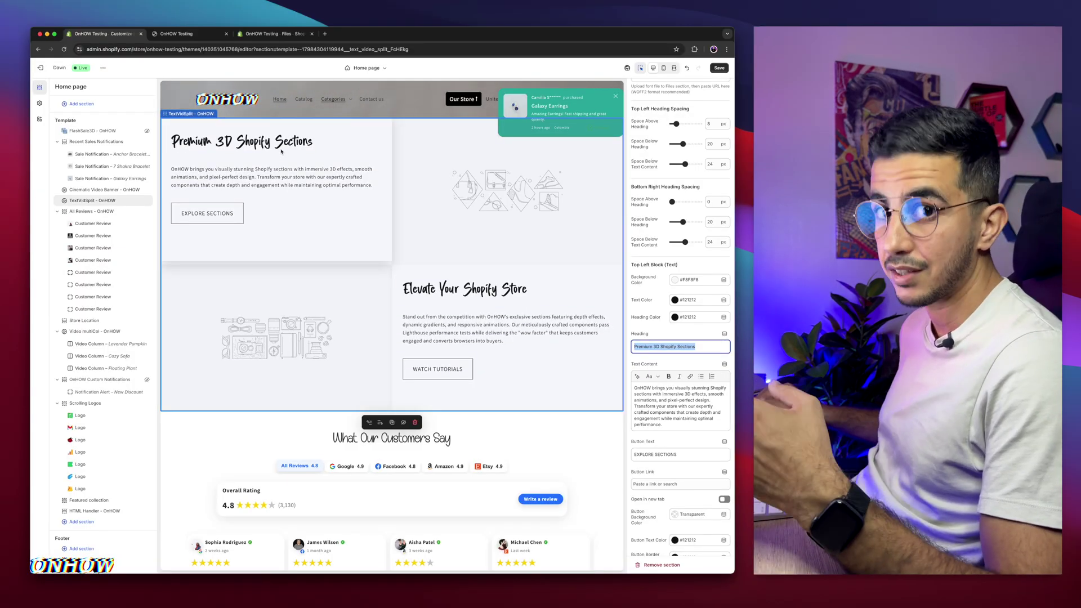
scroll(694, 413, "down", 3)
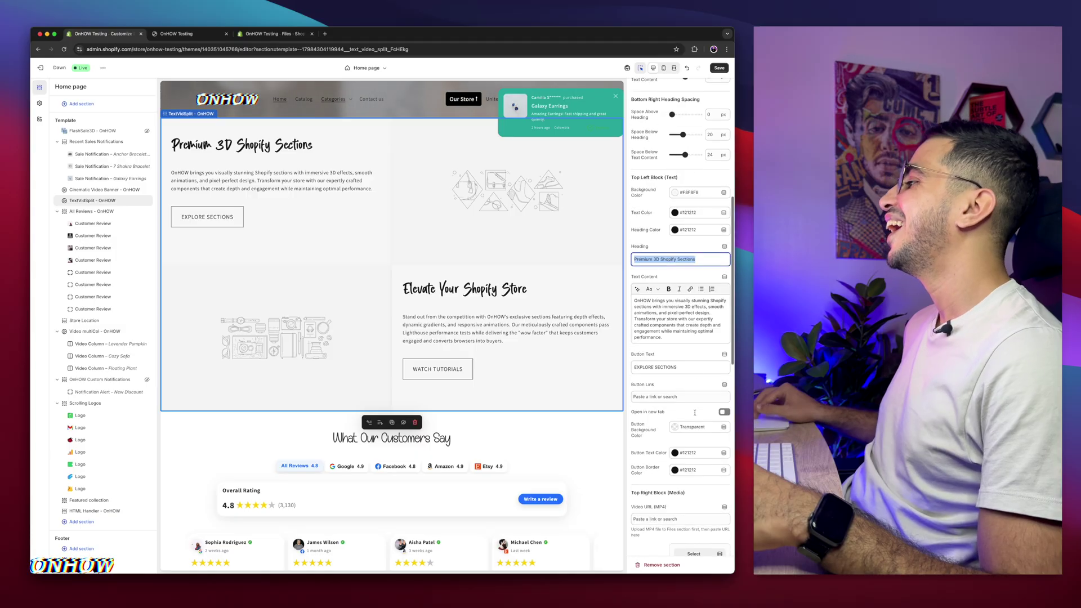
left_click_drag(647, 302, 677, 341)
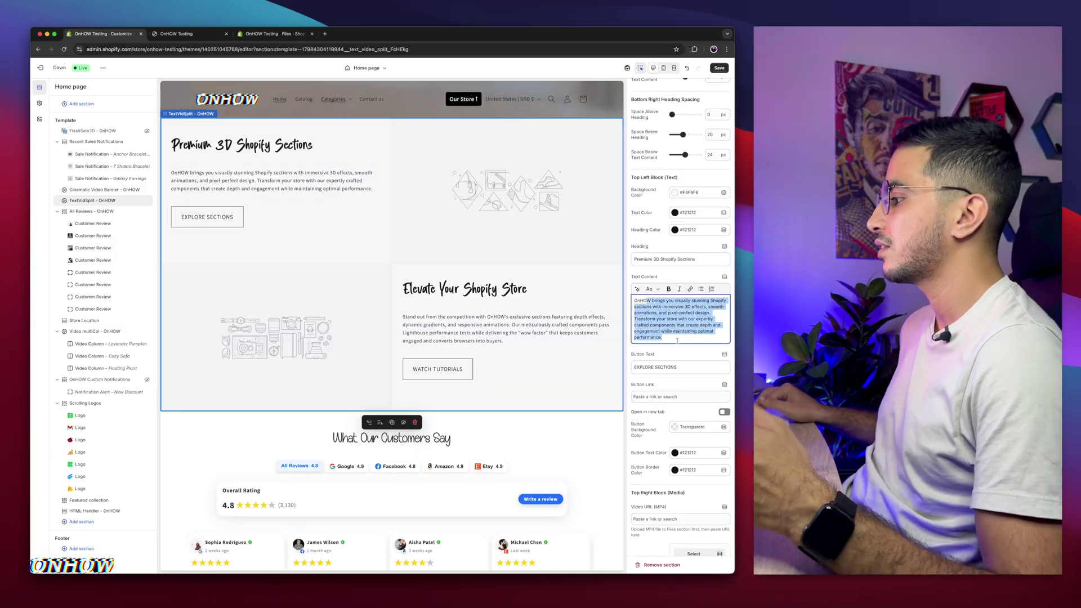
scroll(677, 341, "down", 3)
left_click(685, 284)
triple_click(684, 284)
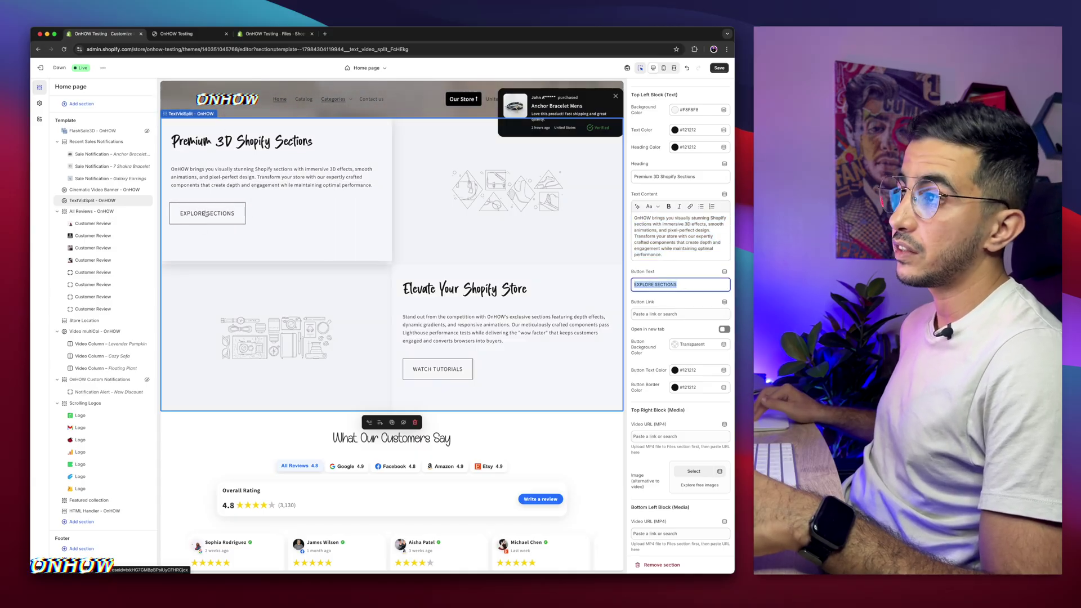
- Link the top left block's button to the Contact us page and make it open in a new tab
left_click(679, 314)
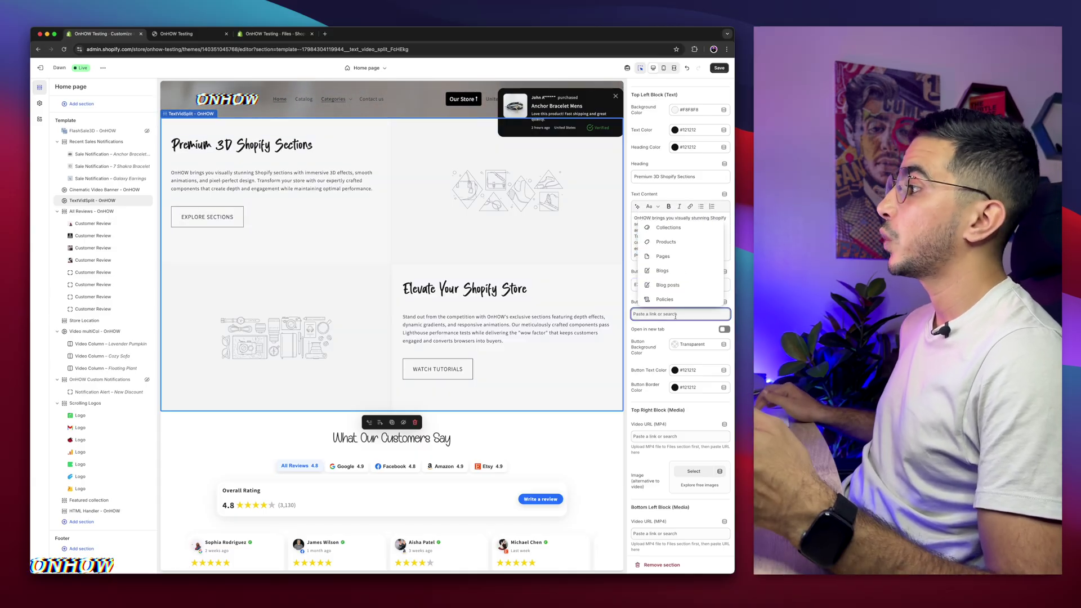
left_click(667, 259)
left_click(657, 299)
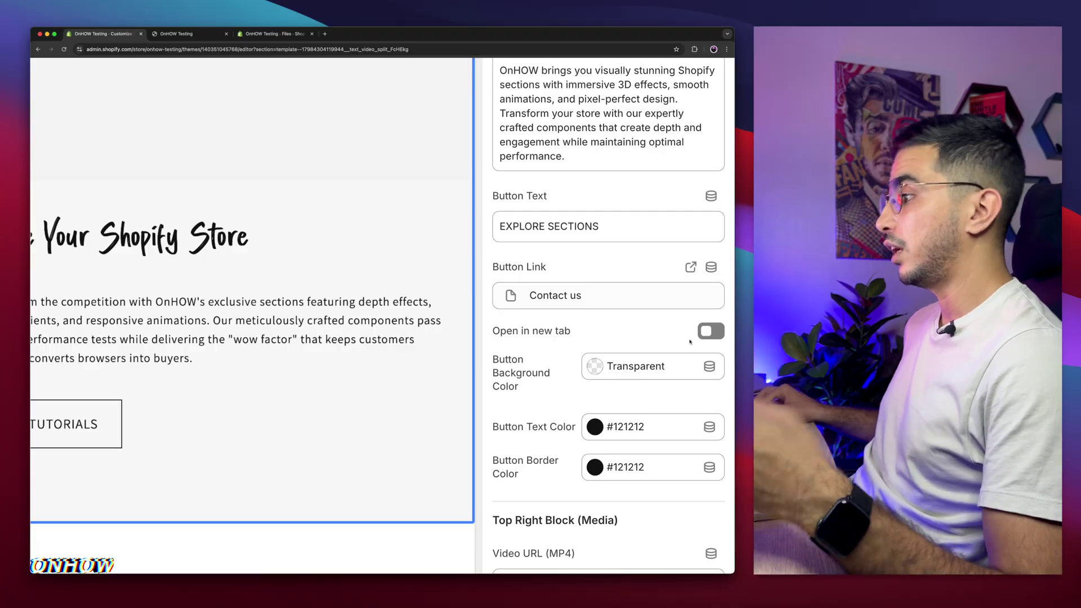
scroll(544, 354, "down", 2)
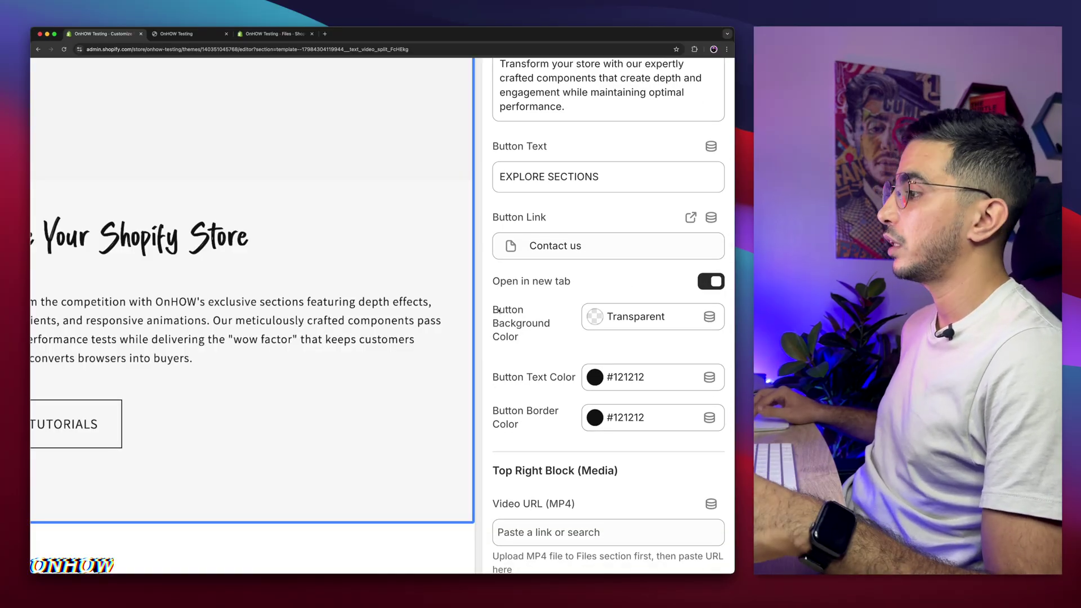
- Examine the top left button's color settings and the top right media block's video and alternative image options
scroll(124, 400, "down", 1)
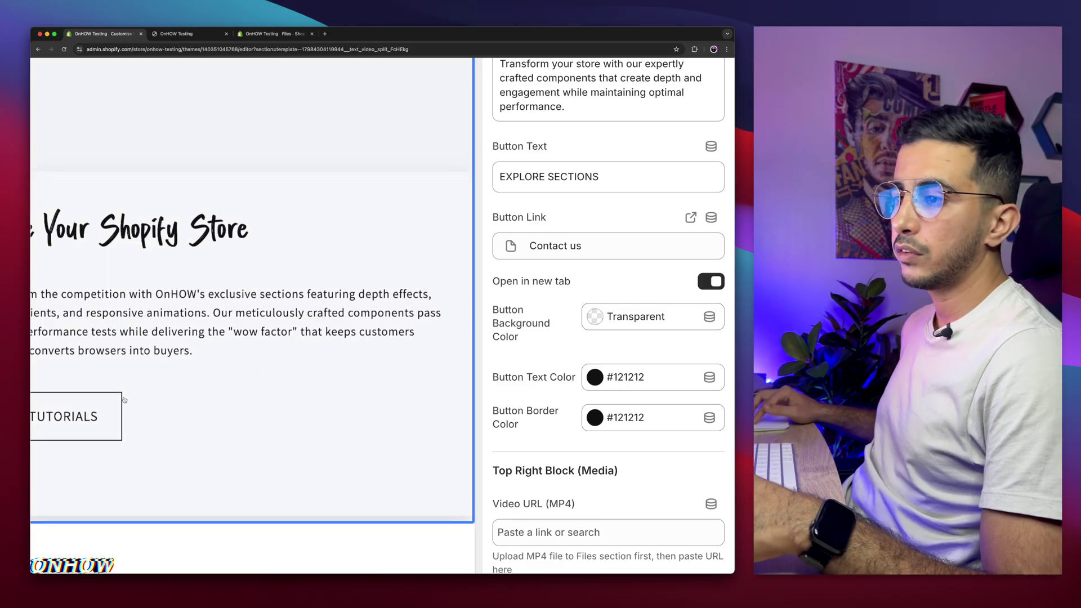
scroll(430, 406, "up", 1)
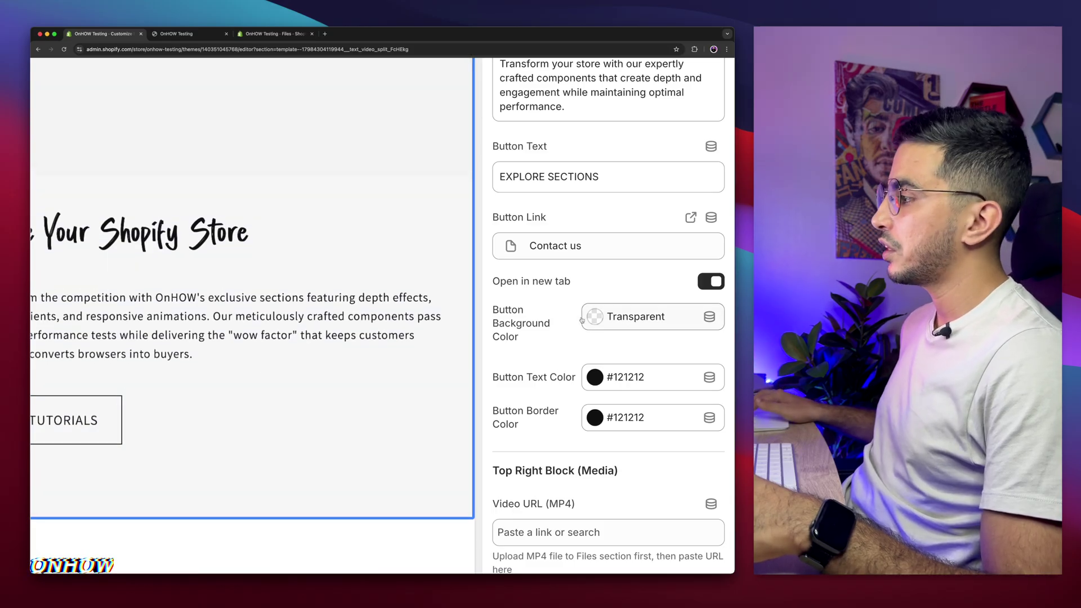
left_click(597, 321)
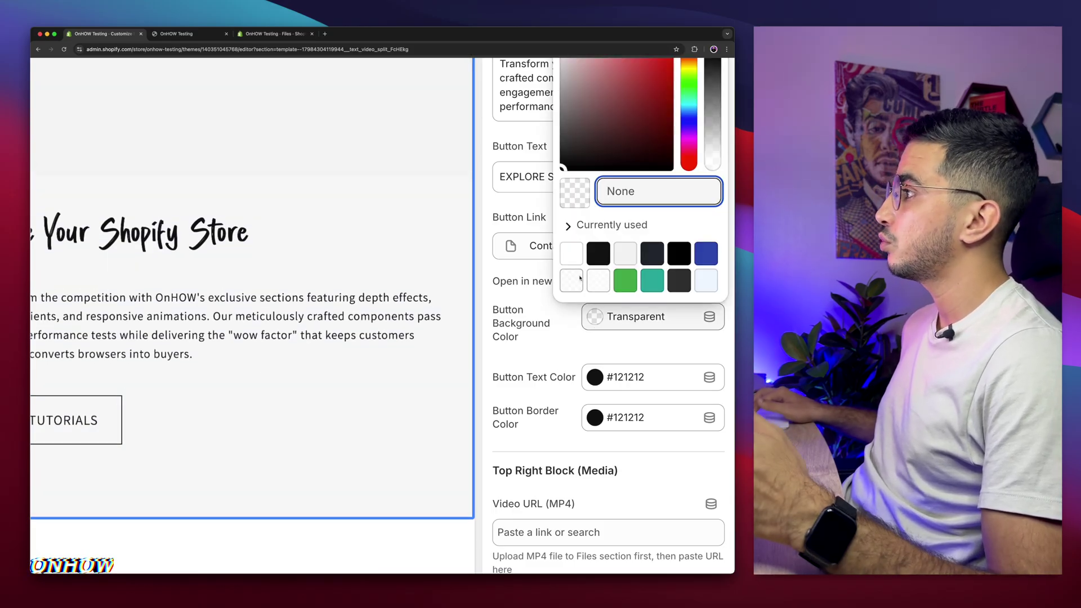
left_click(529, 348)
scroll(528, 347, "down", 3)
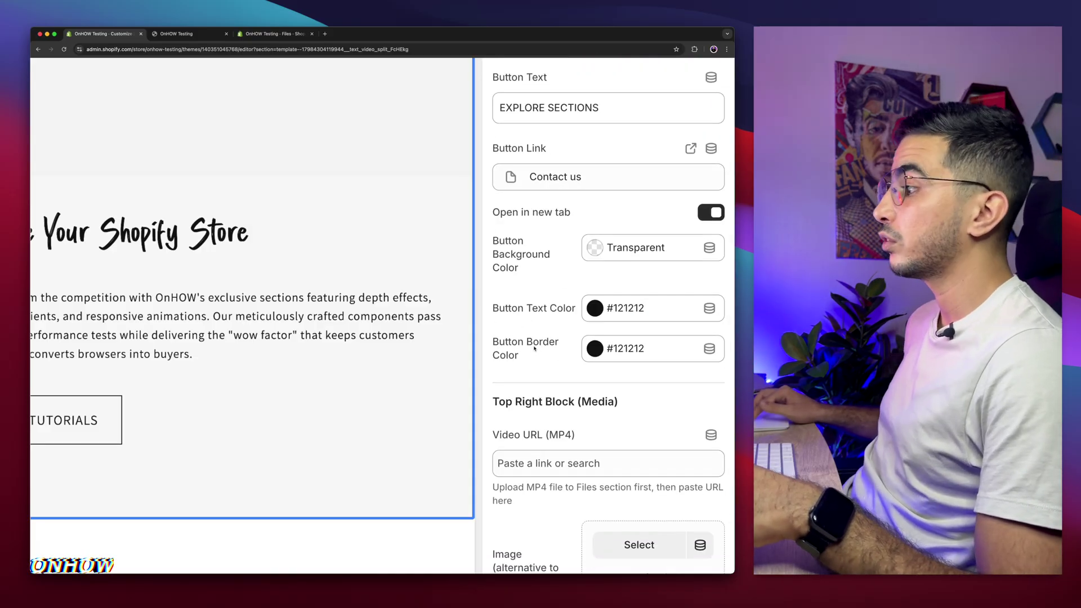
scroll(52, 413, "down", 1)
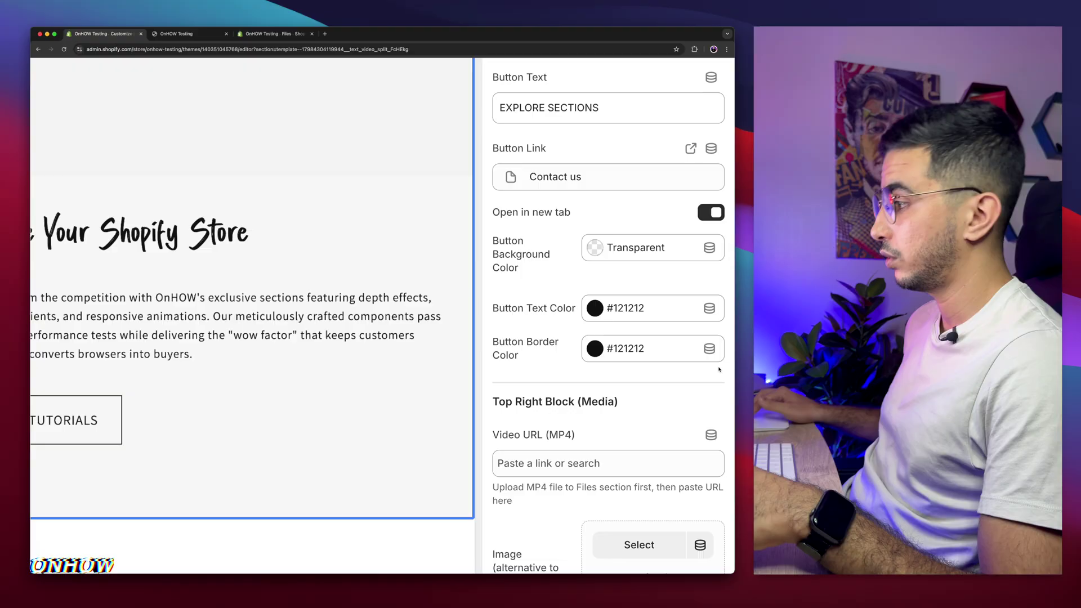
scroll(468, 398, "down", 2)
scroll(620, 394, "down", 5)
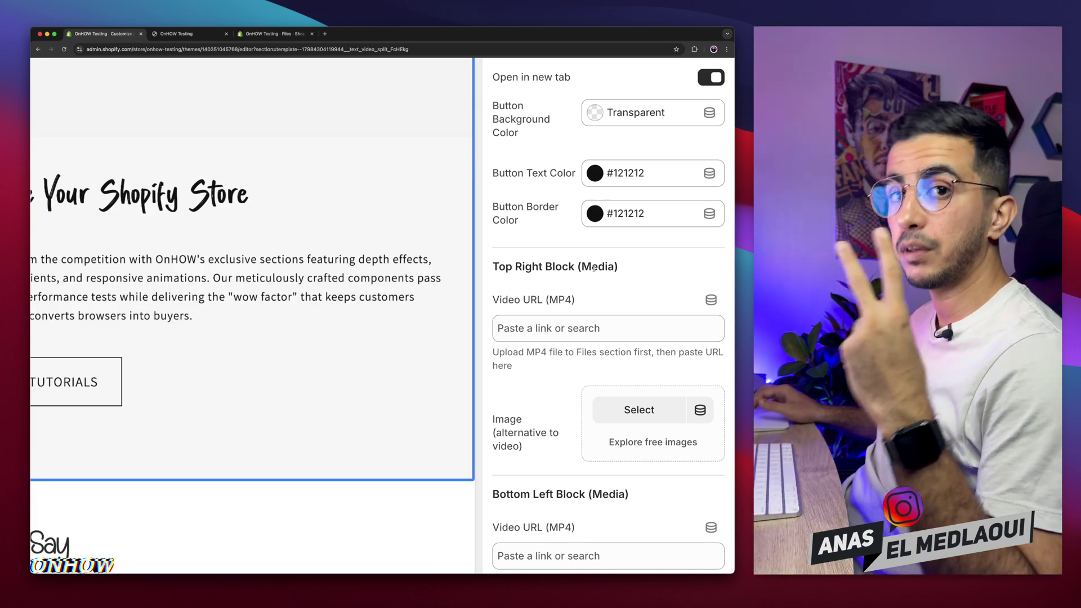
scroll(593, 268, "down", 3)
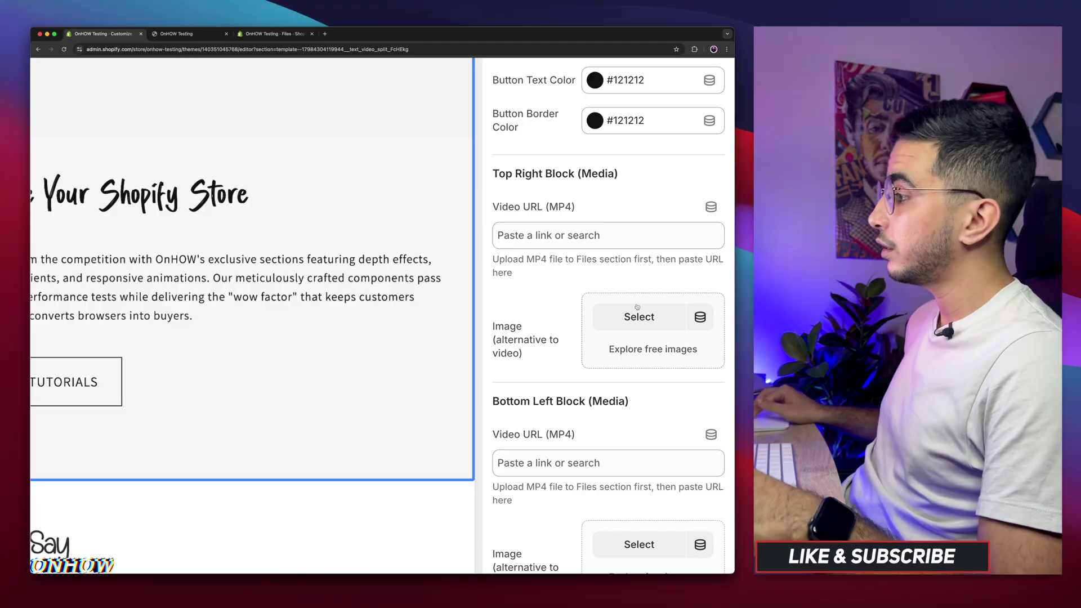
left_click(638, 317)
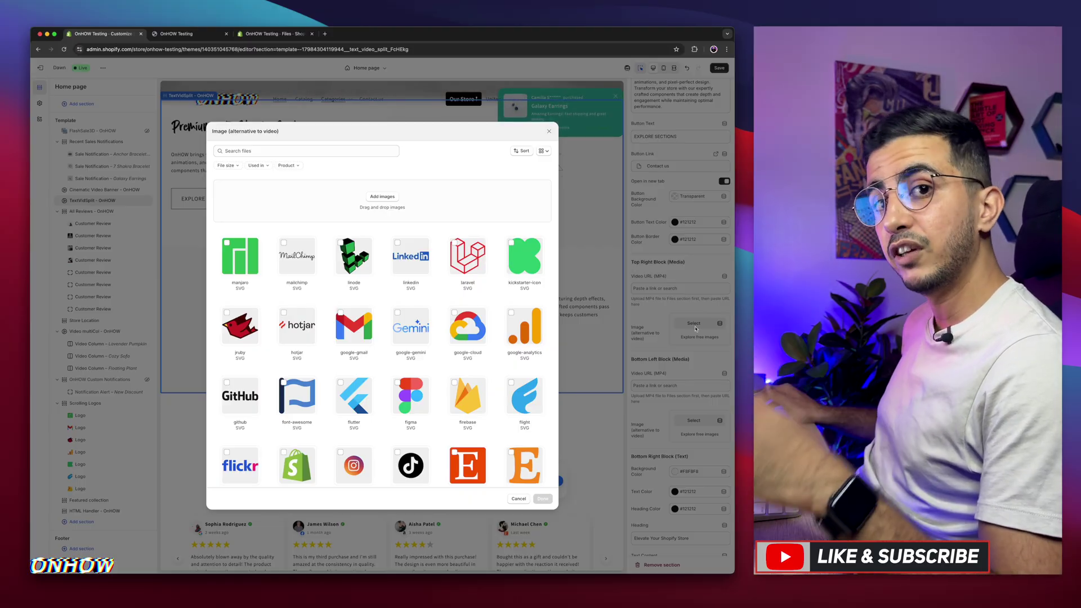
left_click(548, 131)
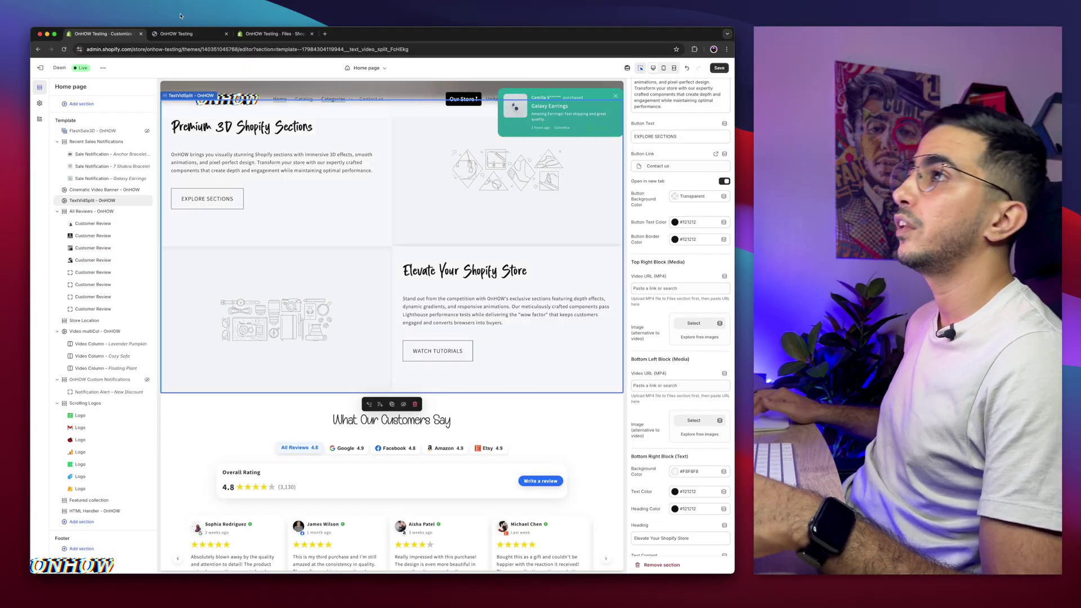
- Switch to the store's uploaded files and copy the link of the 5-second assets_task MP4 video
left_click(258, 35)
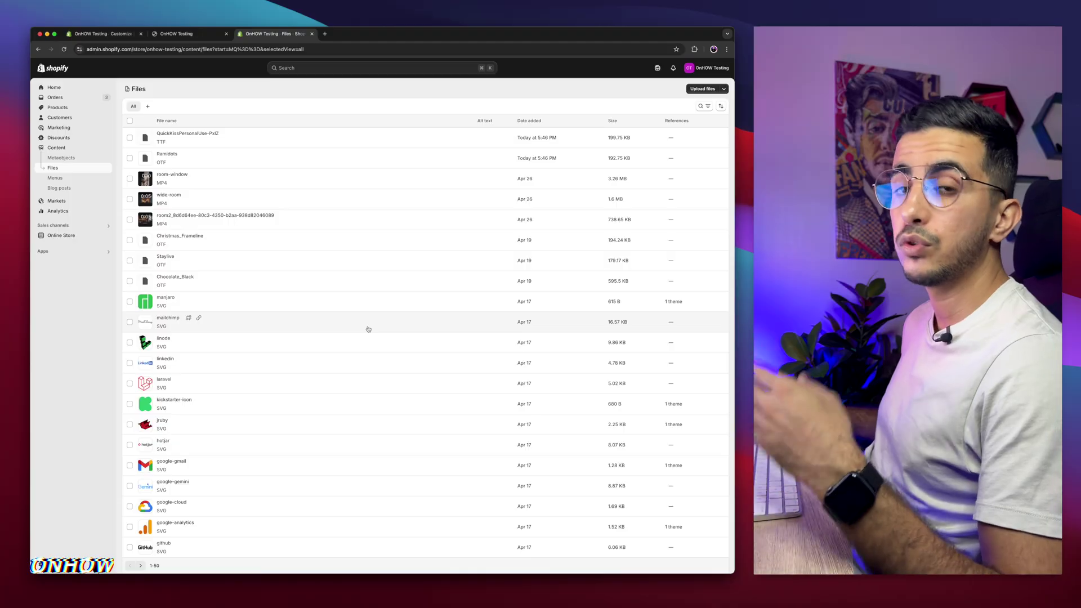
scroll(368, 329, "down", 15)
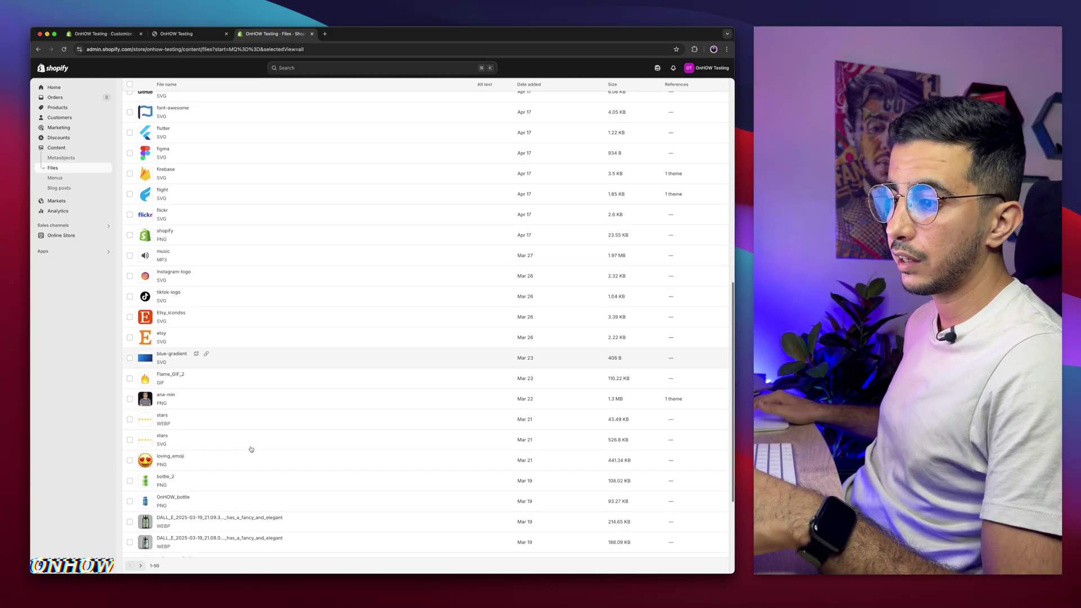
scroll(186, 488, "up", 5)
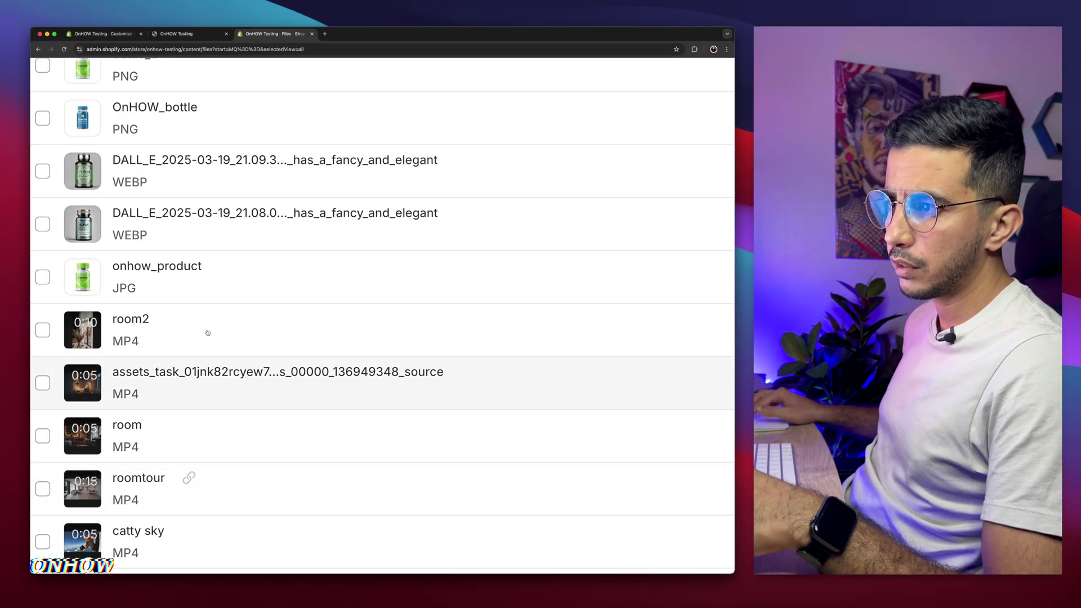
left_click(467, 372)
- Return to the theme customizer and paste the copied link as the top right media block's video URL
key("super+1")
left_click(670, 288)
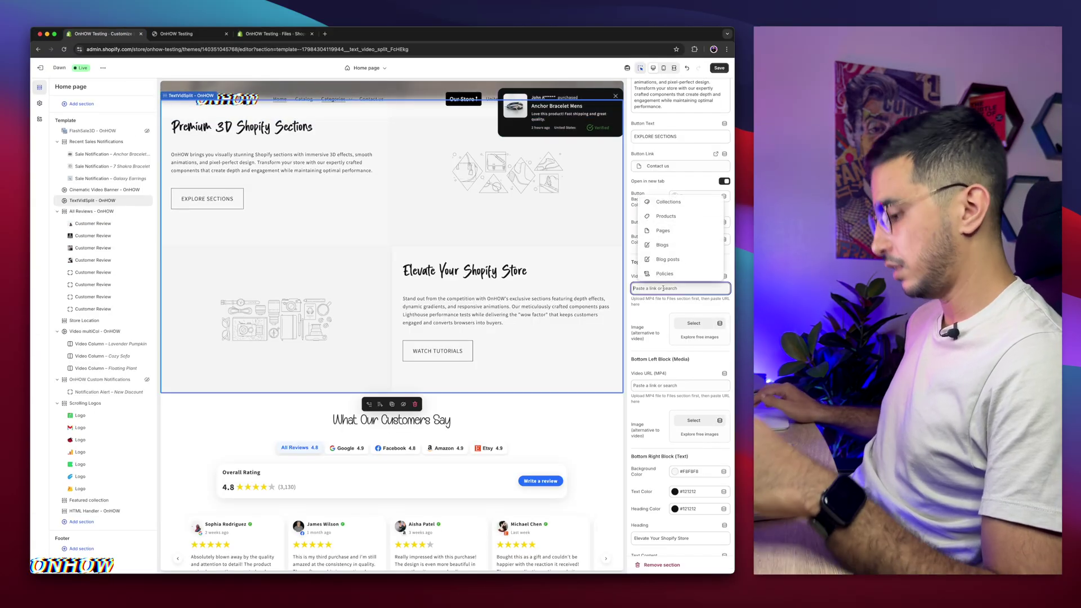
key("super+v")
key("Return")
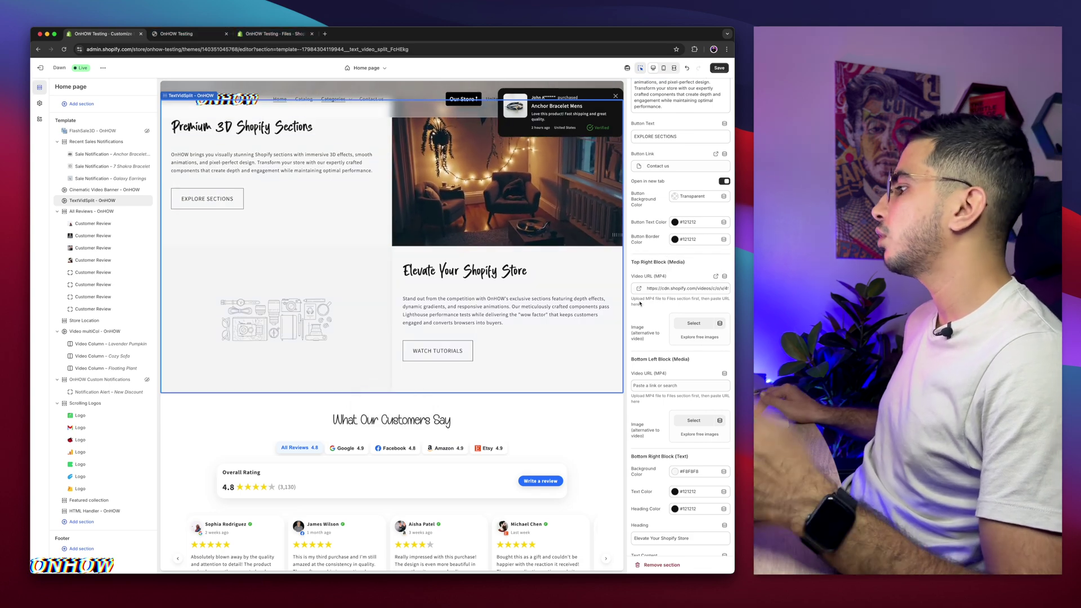
- Copy another MP4 link from the store's uploaded files and paste it as the bottom left media block's video URL
scroll(685, 317, "down", 3)
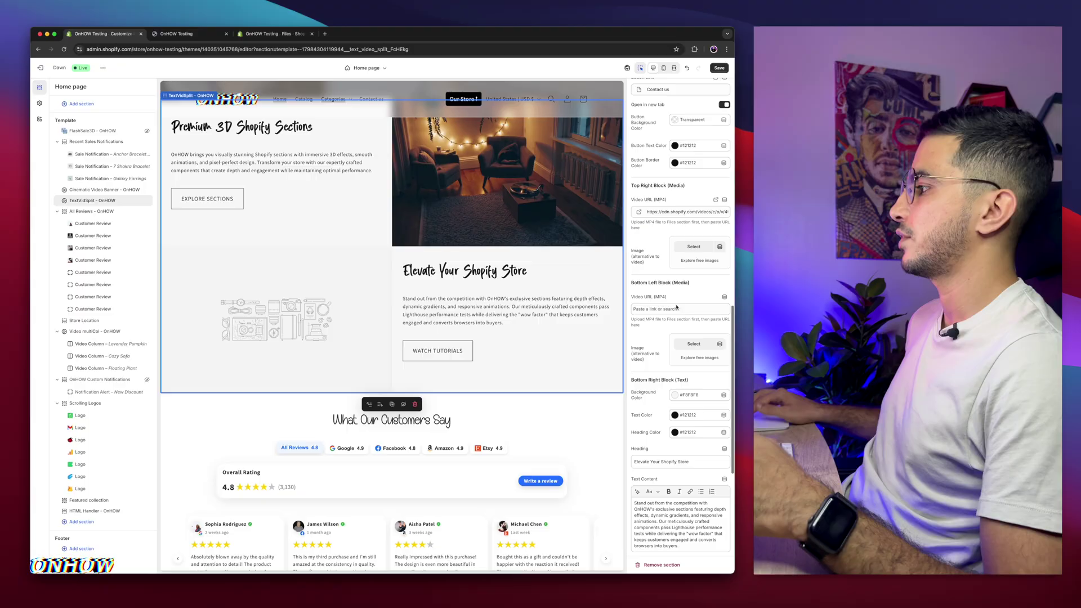
left_click(273, 34)
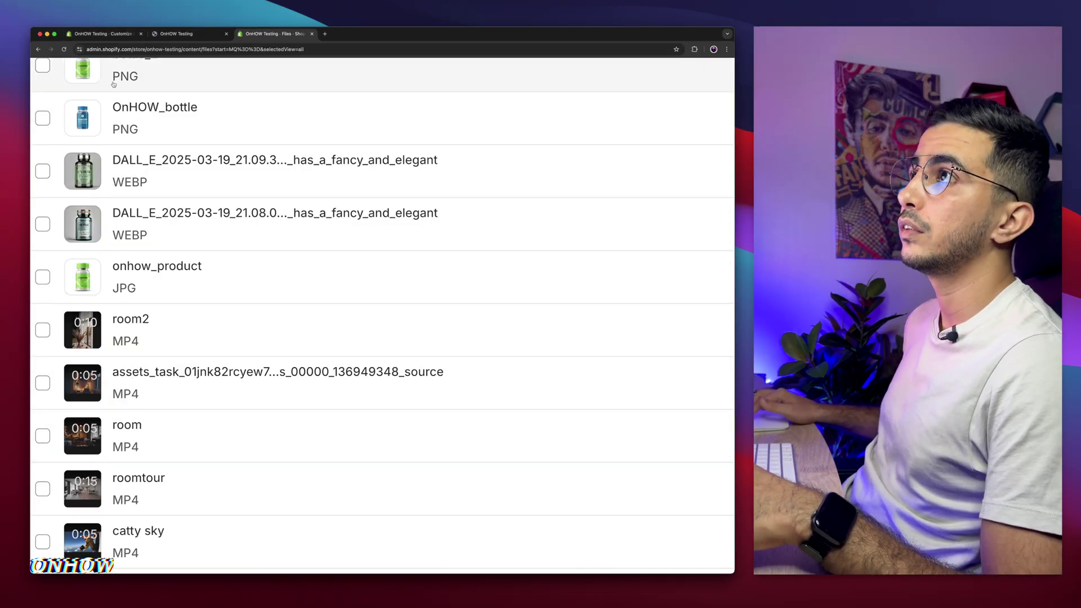
key("super+1")
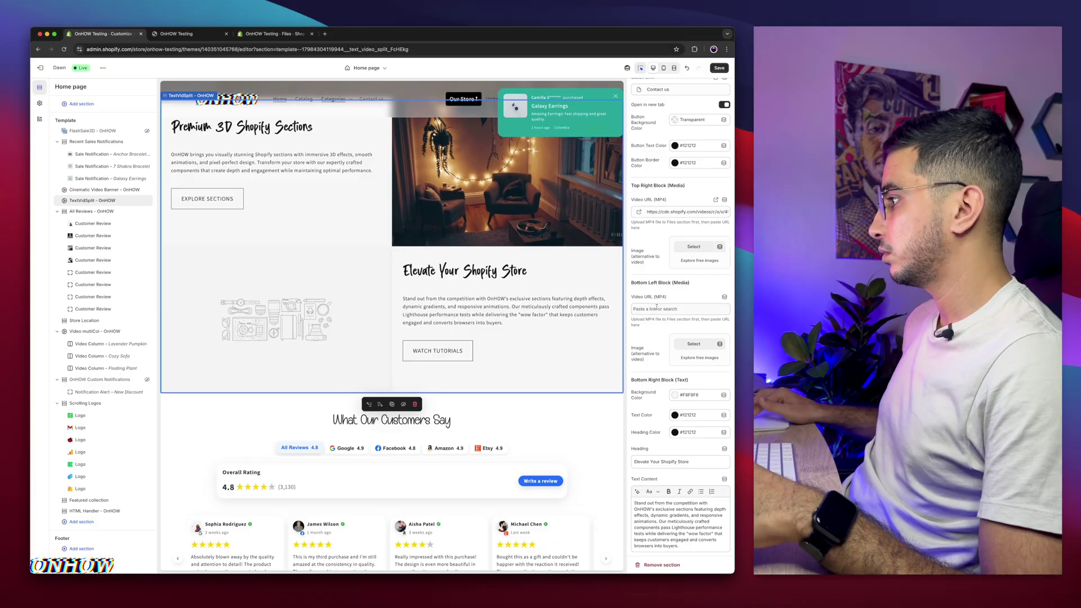
left_click(656, 309)
key("super+v")
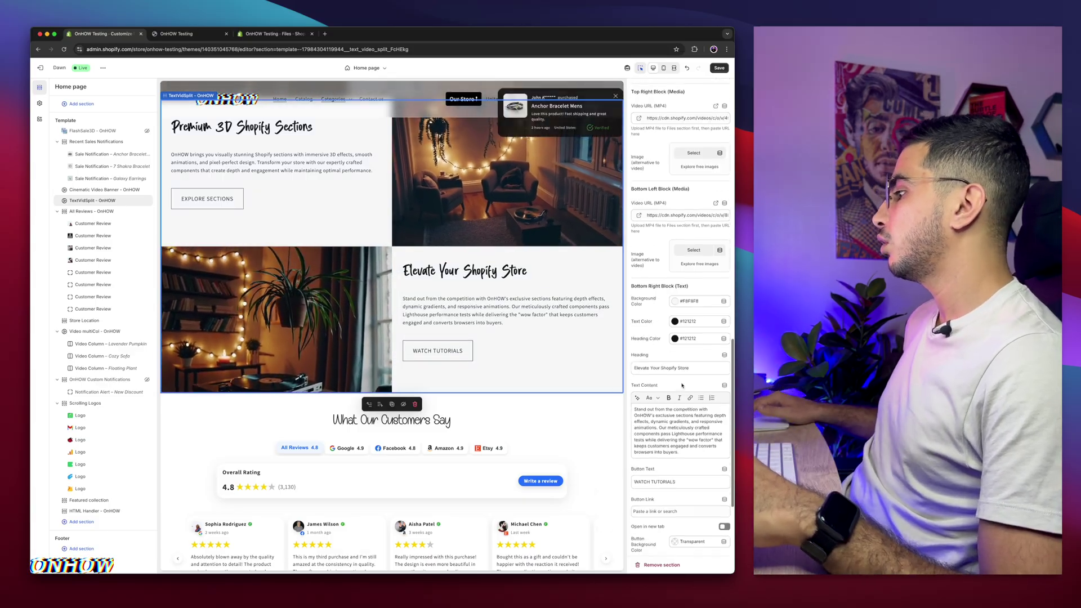
- Compare the bottom right text block's settings with those of the top left text block
scroll(678, 361, "down", 1)
scroll(678, 352, "up", 5)
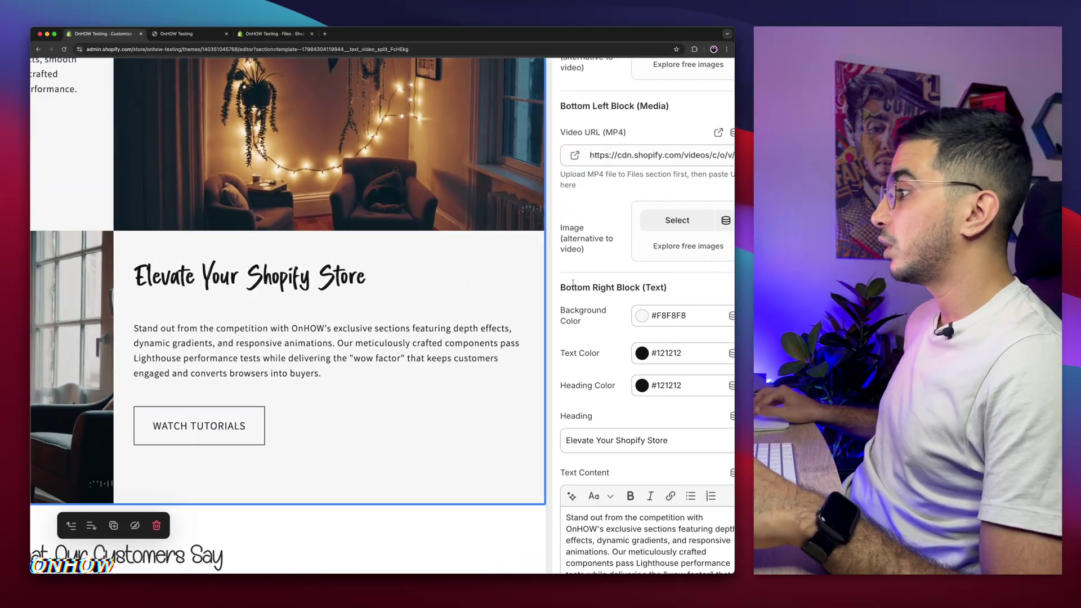
left_click_drag(574, 287, 680, 285)
scroll(680, 285, "down", 5)
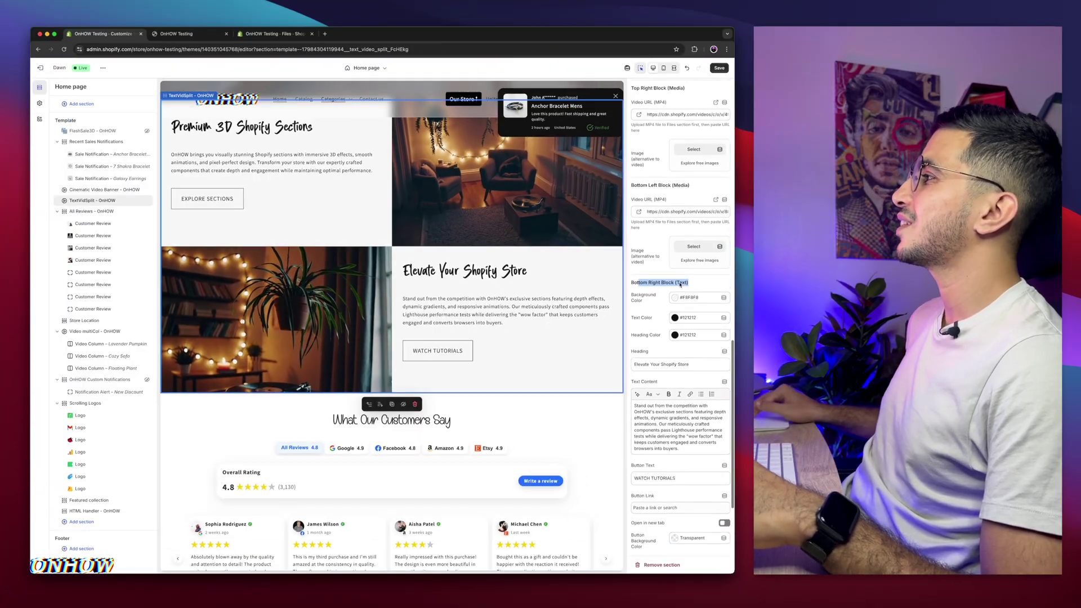
scroll(641, 220, "up", 5)
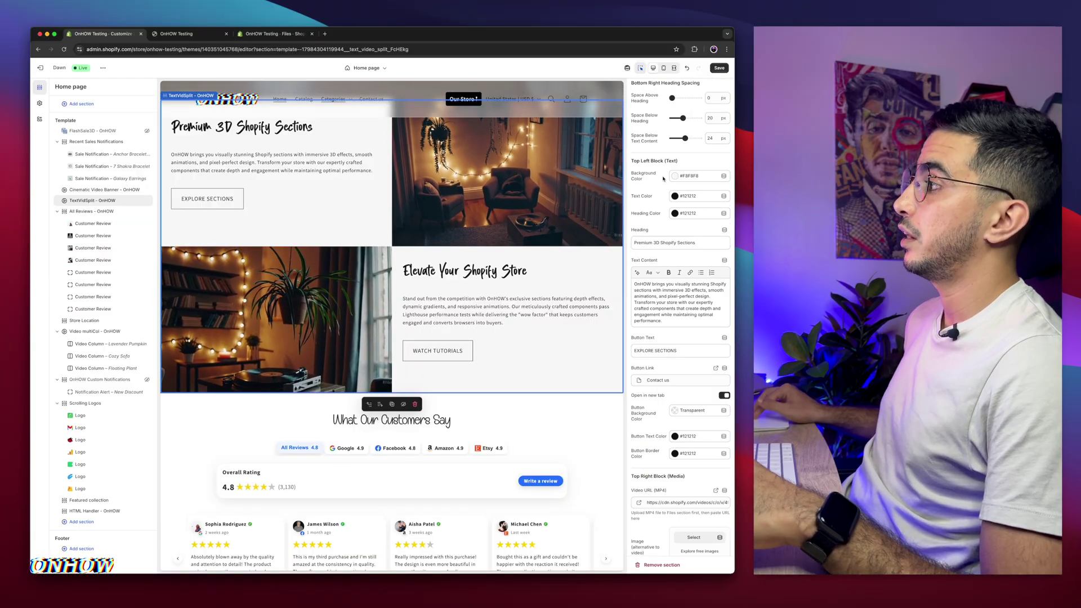
scroll(664, 185, "up", 5)
scroll(666, 192, "down", 5)
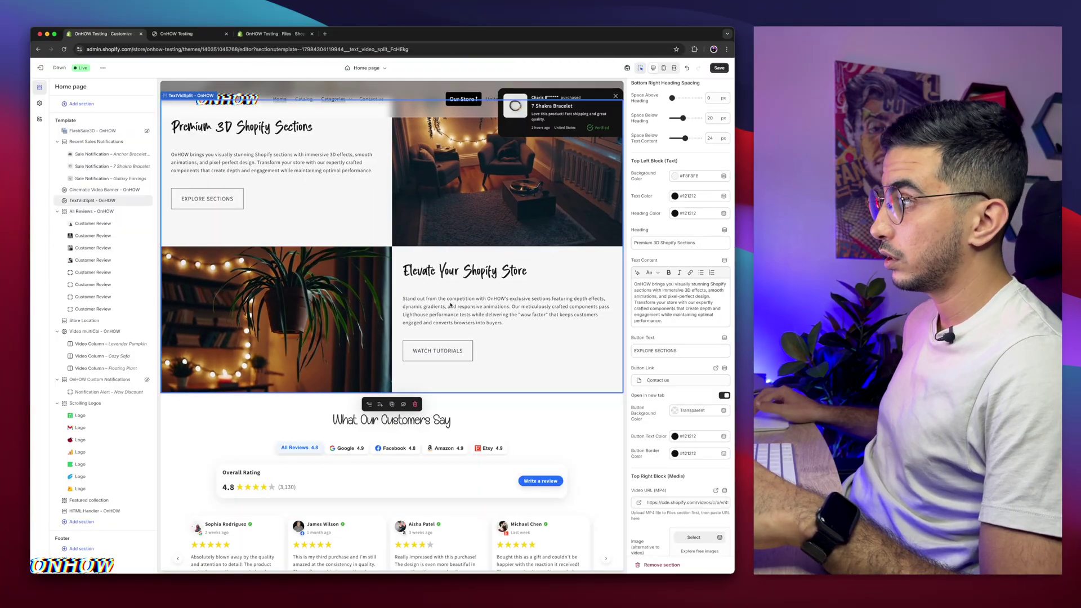
- Examine the heading and text content settings of the bottom right text block
left_click(485, 314)
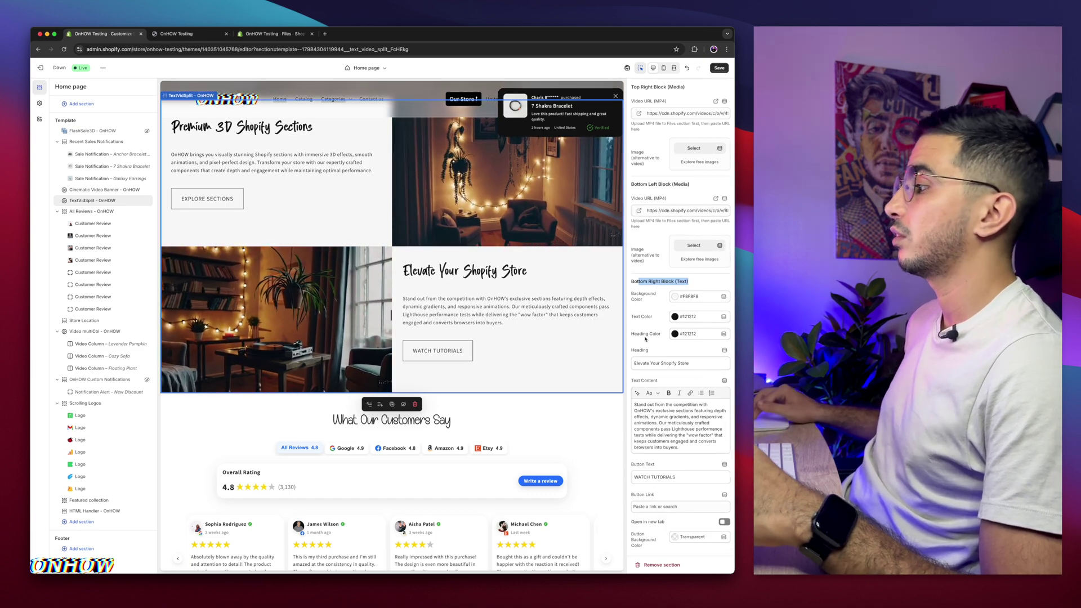
triple_click(698, 362)
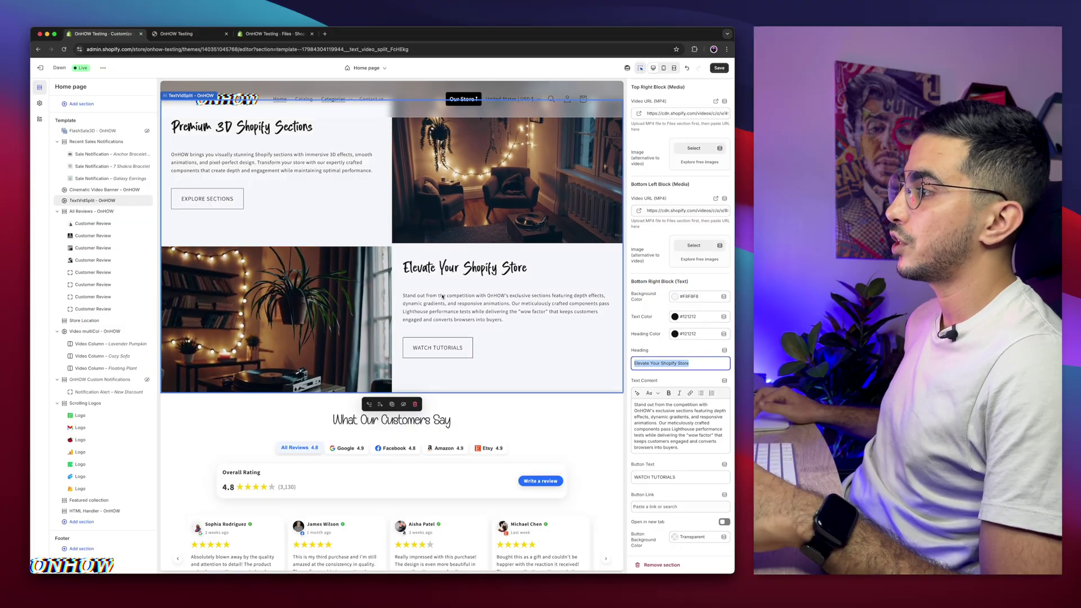
triple_click(656, 428)
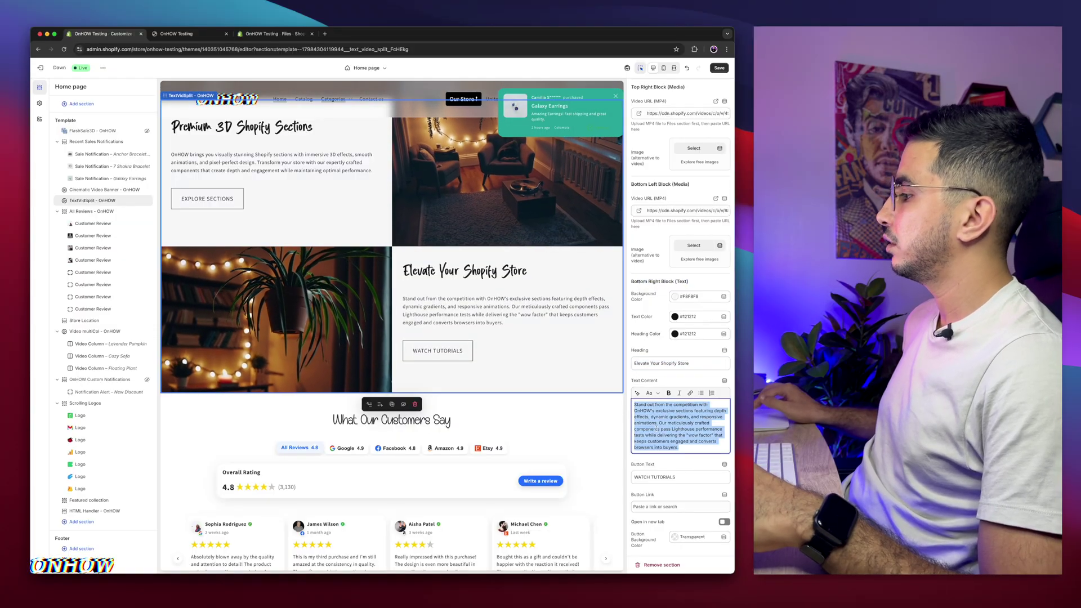
triple_click(658, 360)
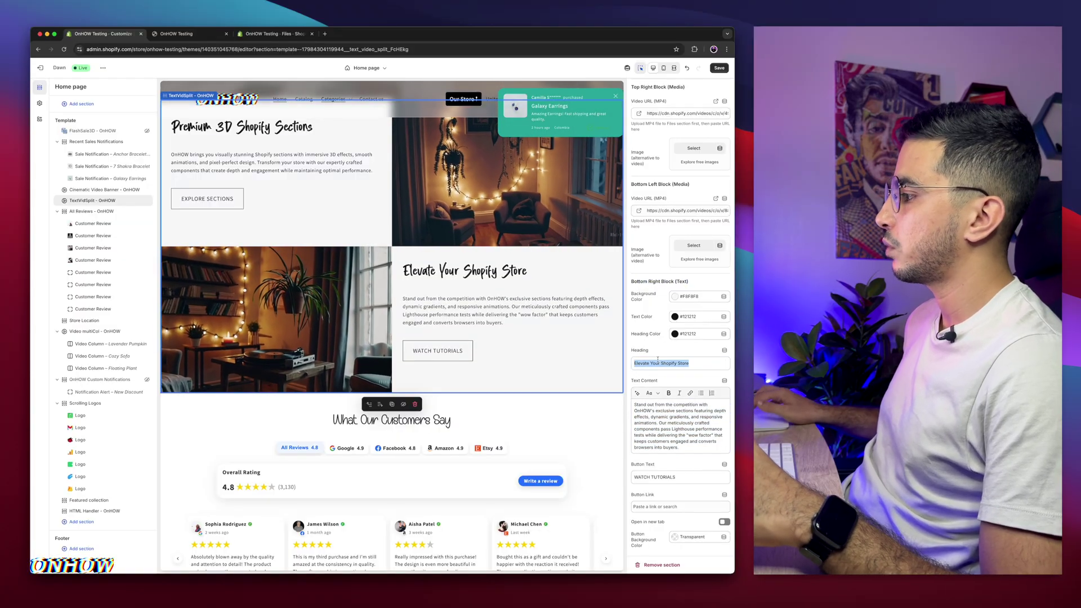
triple_click(670, 418)
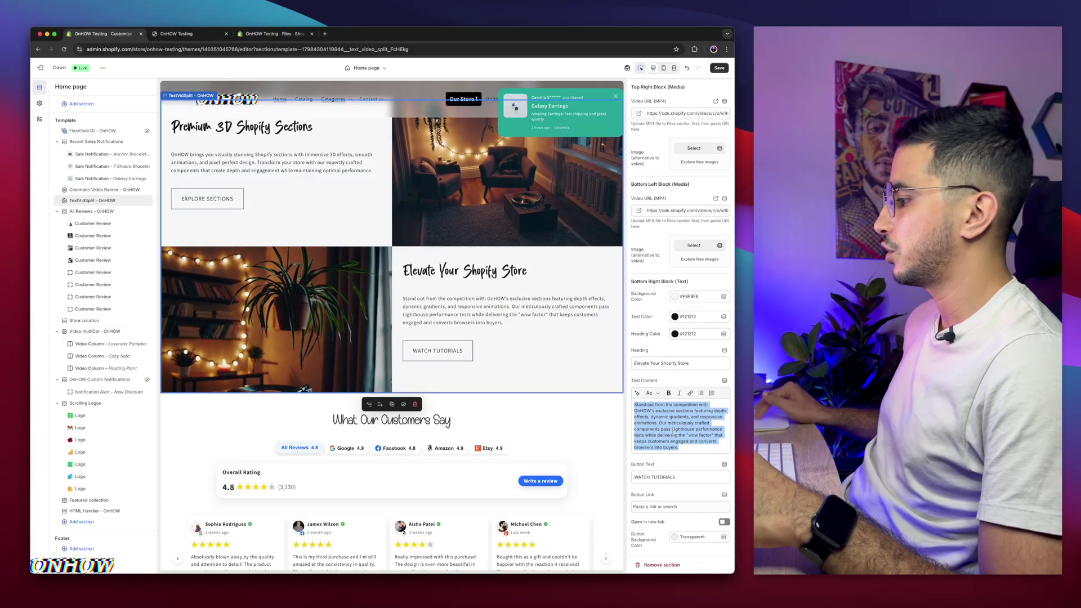
- Link the bottom right block's WATCH TUTORIALS button to the Contact us page and save the theme changes
scroll(673, 394, "down", 5)
left_click(676, 366)
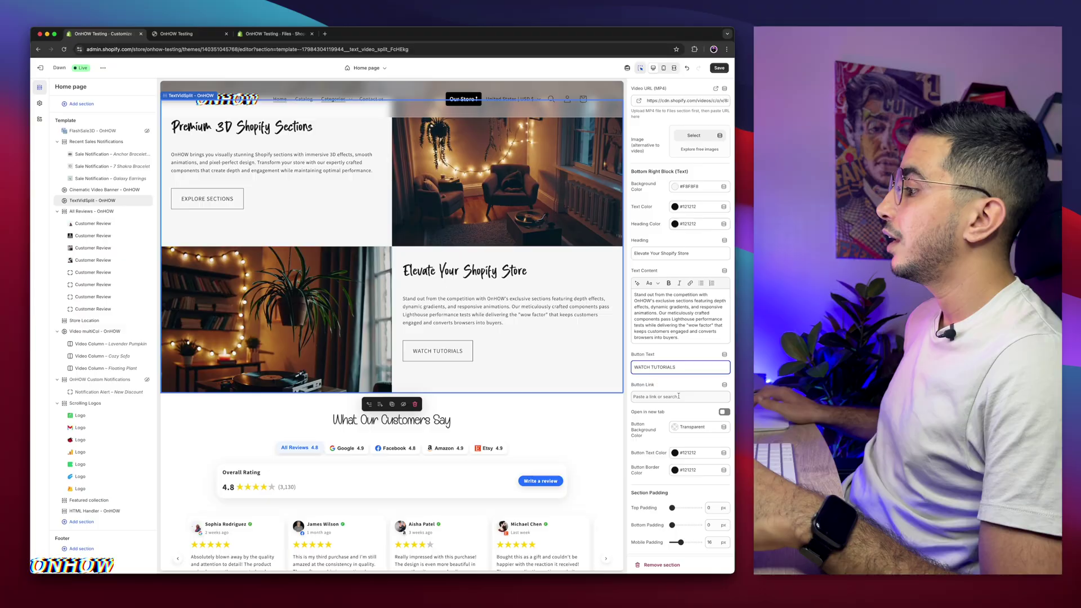
left_click(678, 396)
left_click(673, 359)
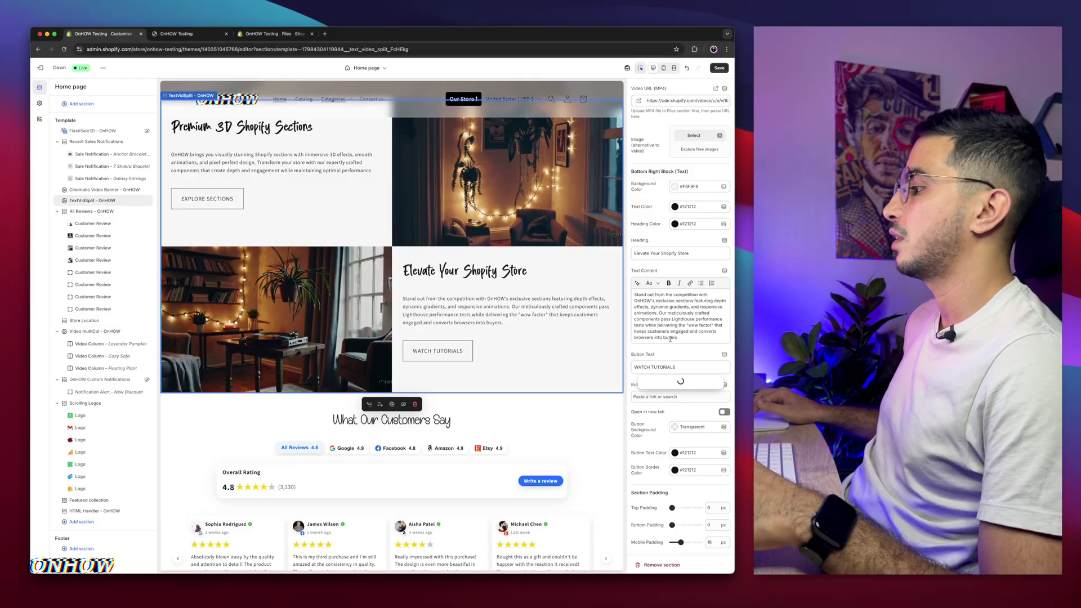
left_click(655, 382)
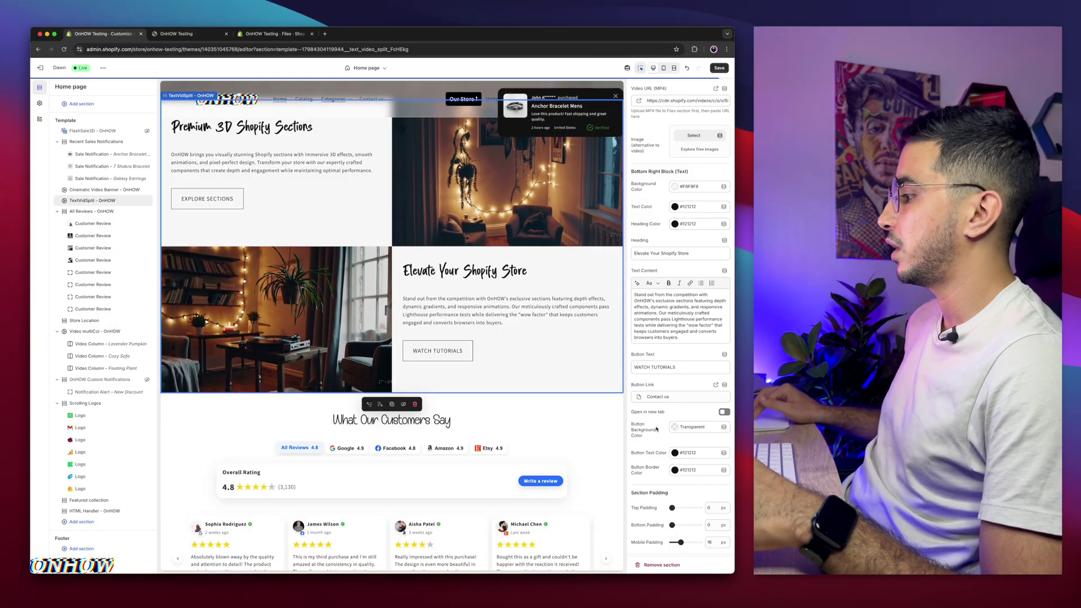
scroll(655, 422, "down", 1)
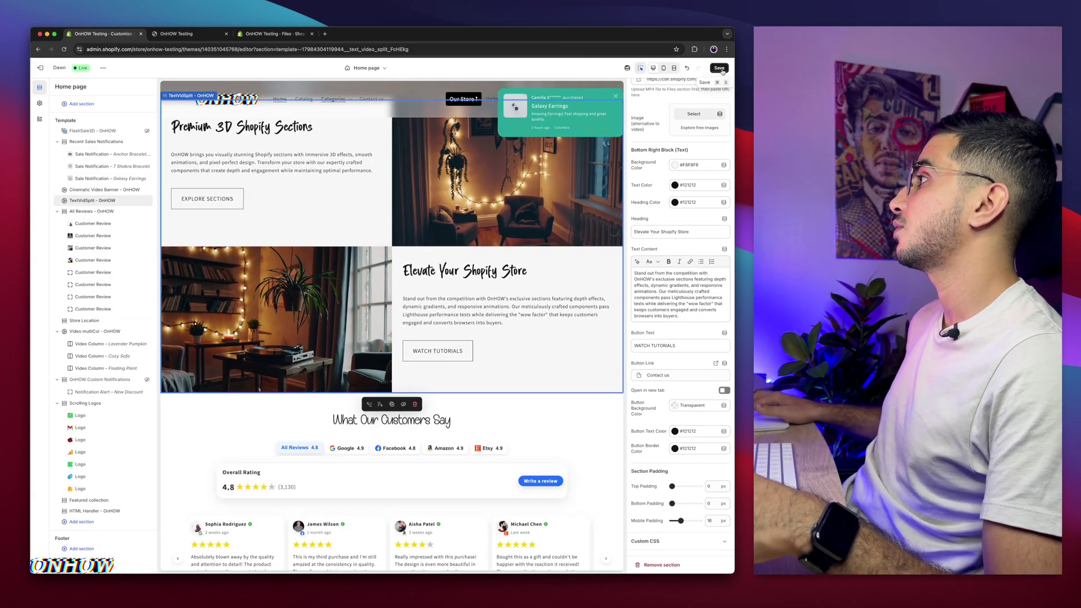
left_click(719, 68)
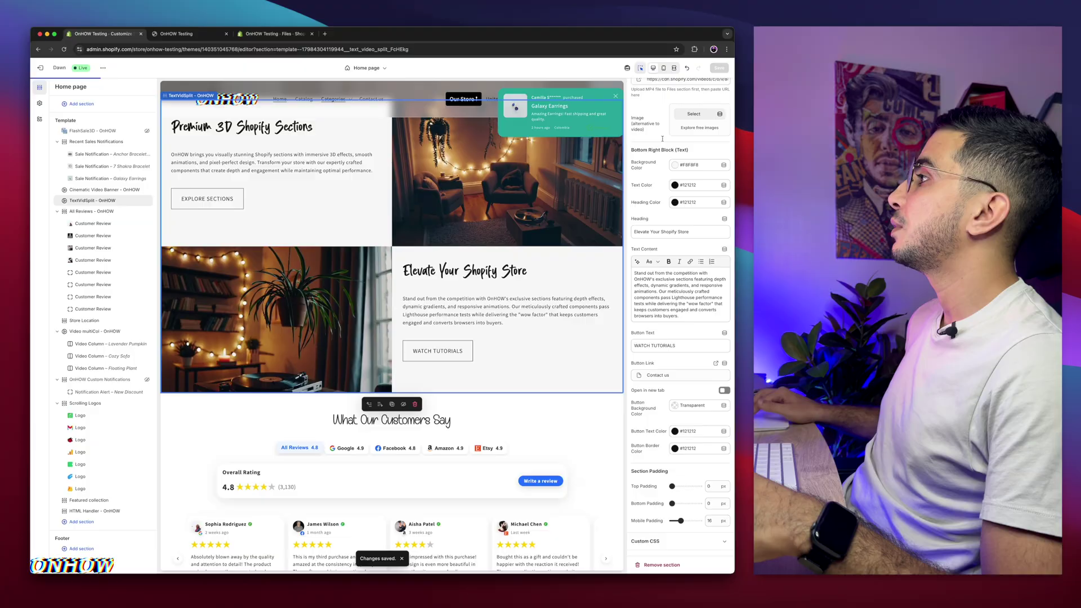
- Preview the text-and-video split section in the mobile layout from its first to last block, and return to the desktop layout
left_click(664, 68)
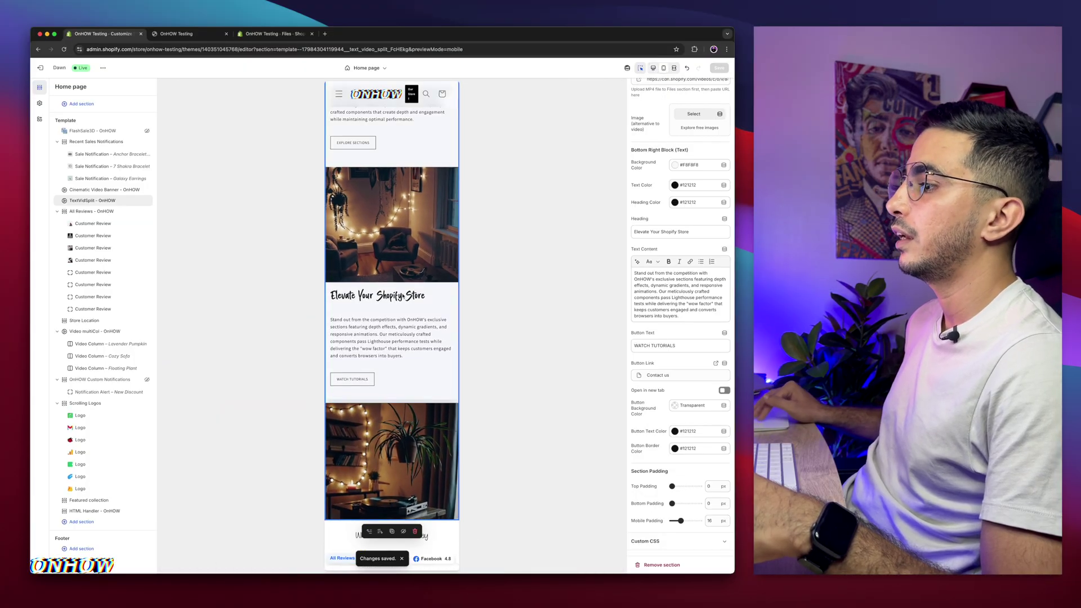
scroll(394, 292, "down", 3)
scroll(402, 295, "up", 5)
scroll(402, 295, "up", 1)
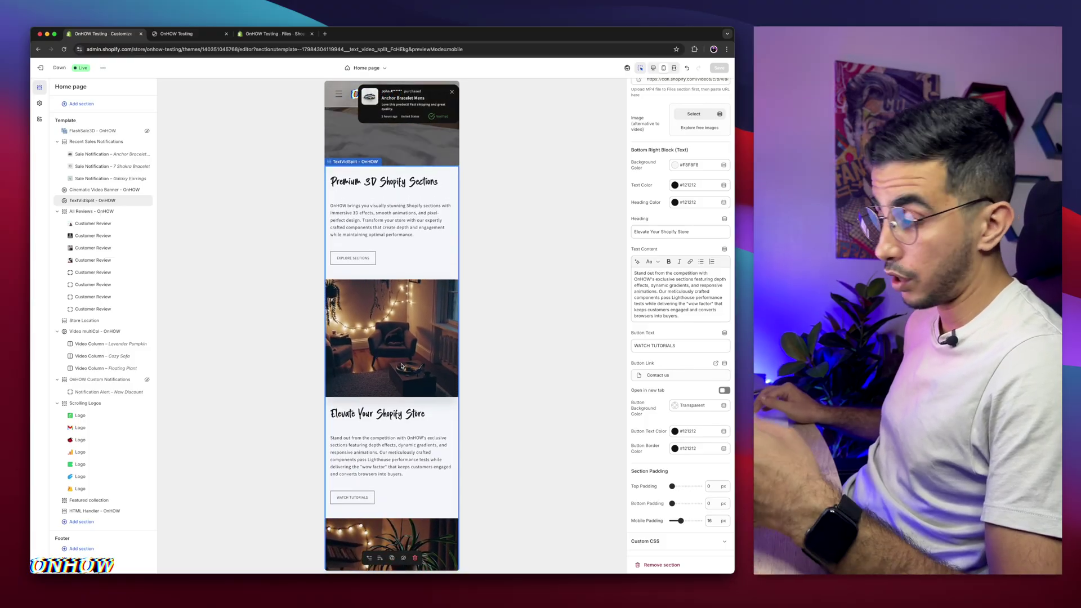
scroll(401, 366, "down", 4)
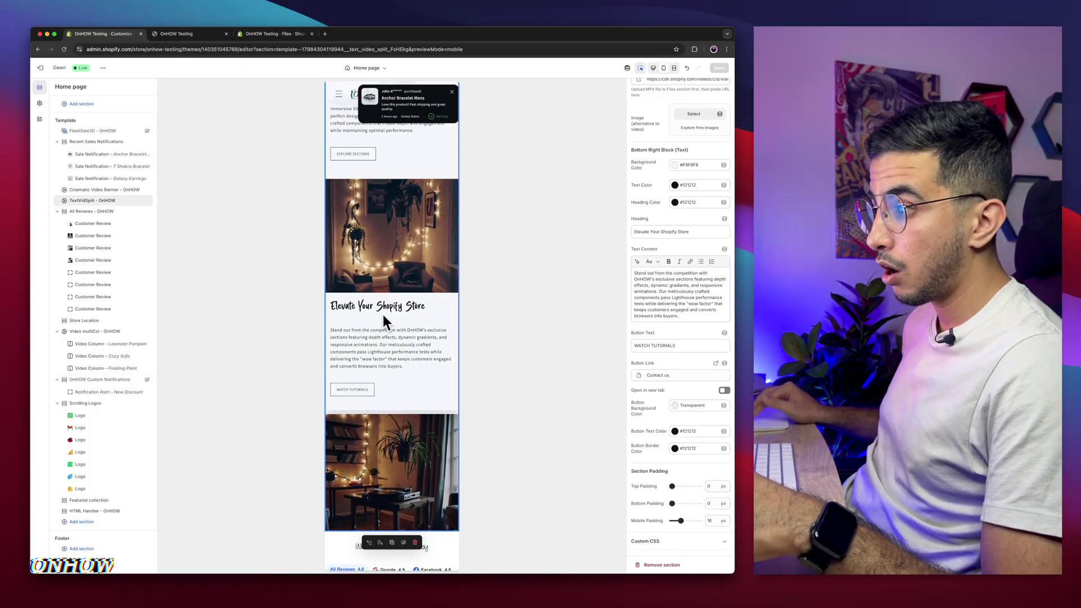
scroll(360, 312, "down", 5)
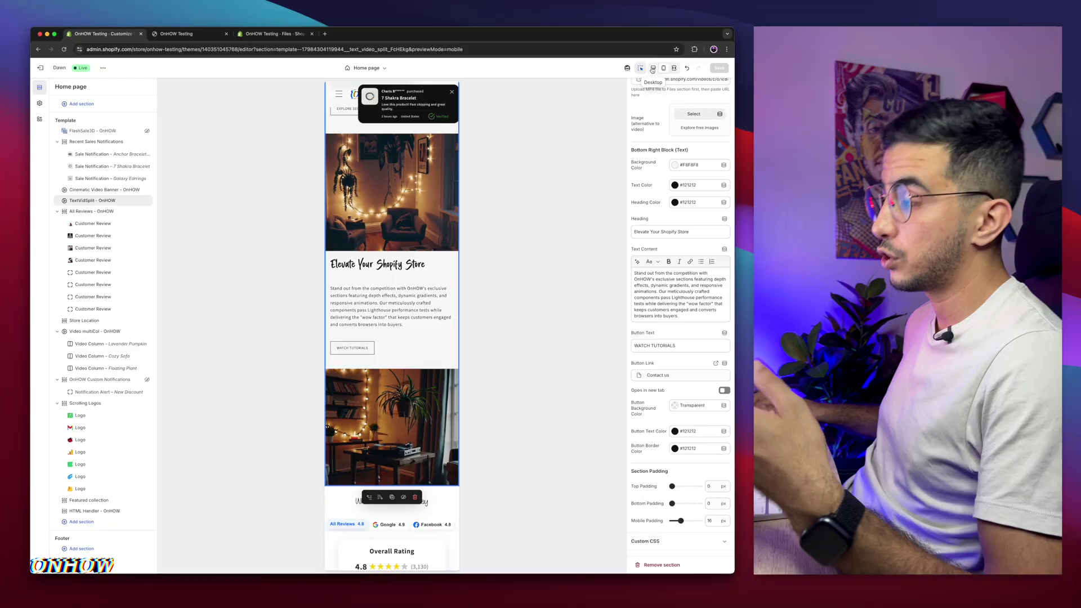
left_click(653, 68)
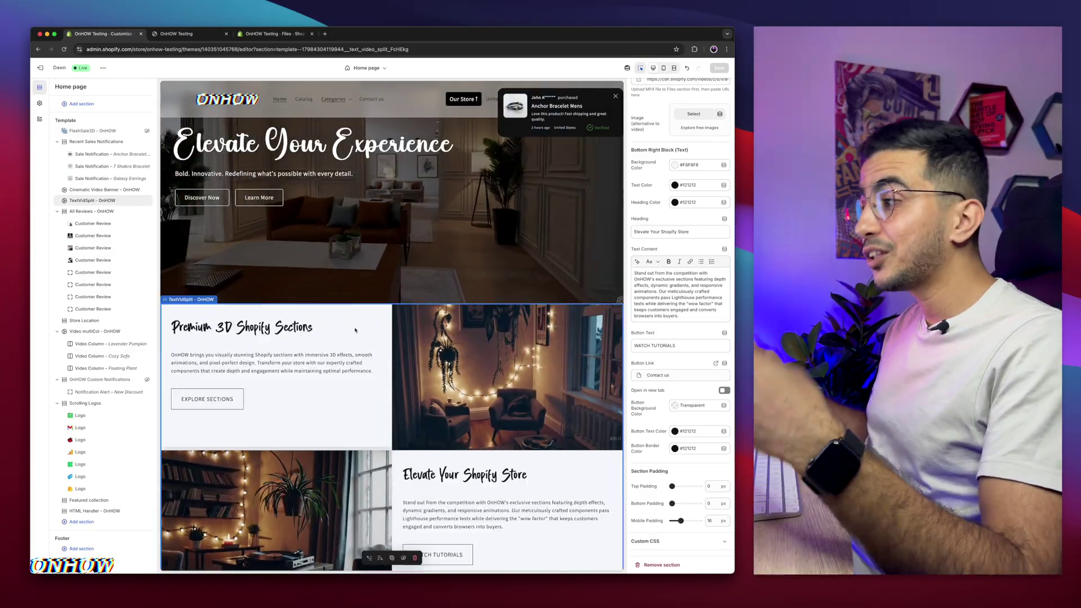